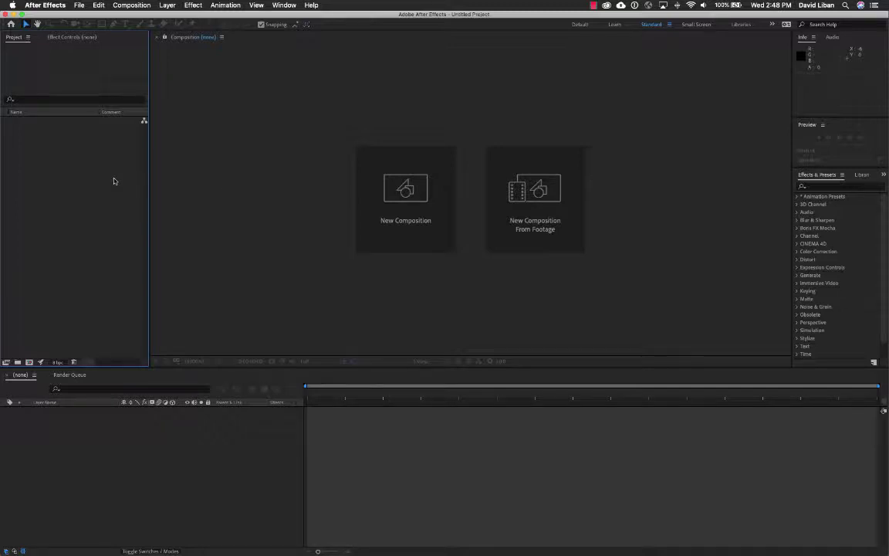
Step: Create a 1920×1080 composition named 'Intro to Text use' and confirm its settings
left_click(131, 5)
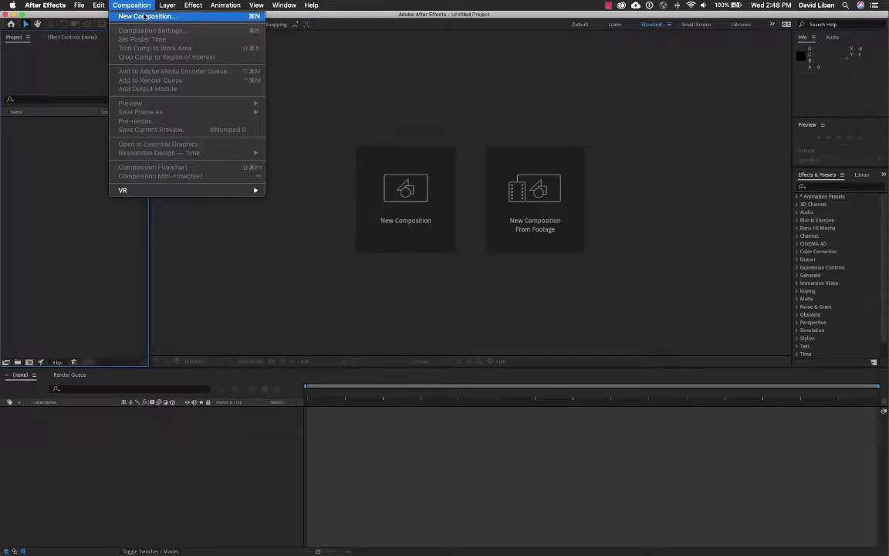
left_click(144, 17)
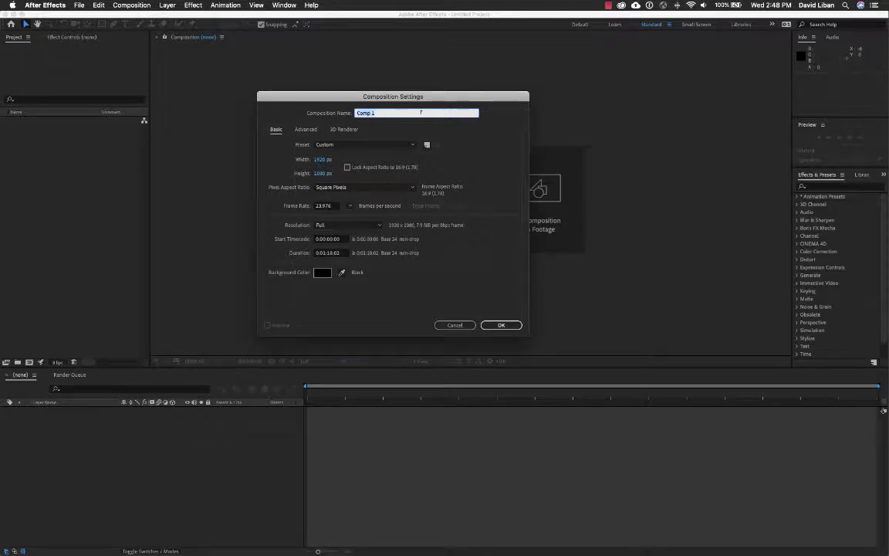
type("T")
key("BackSpace")
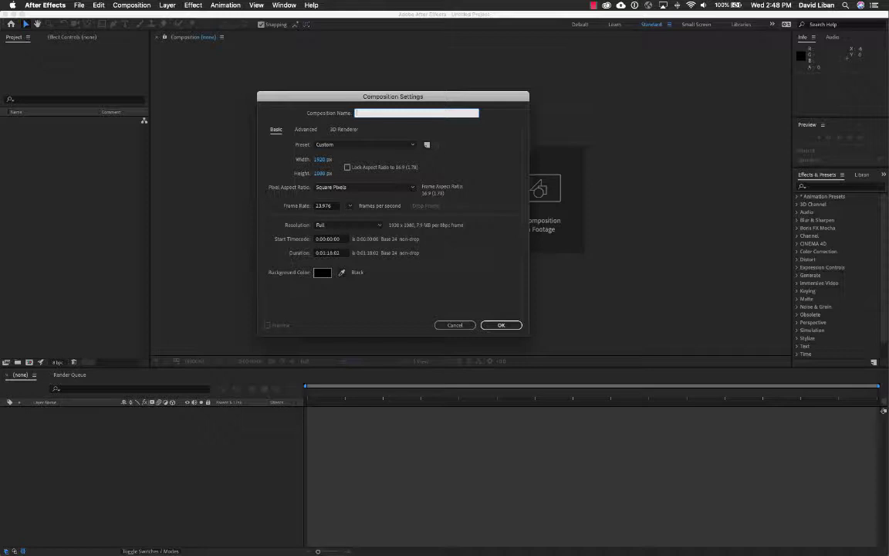
type("tro to Text use")
left_click(501, 324)
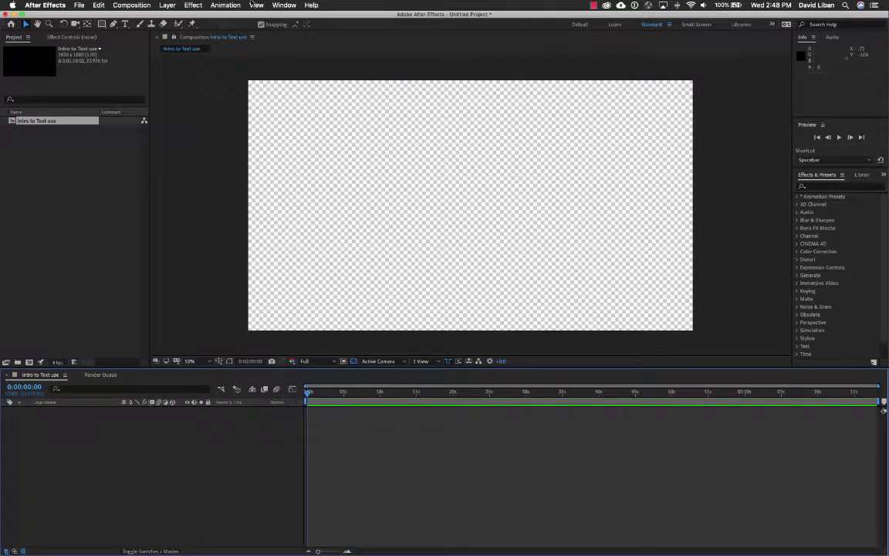
Step: Add a comp-sized 1920×1080 deep blue solid layer, Deep Blue Solid 1
left_click(177, 5)
mouse_move(177, 17)
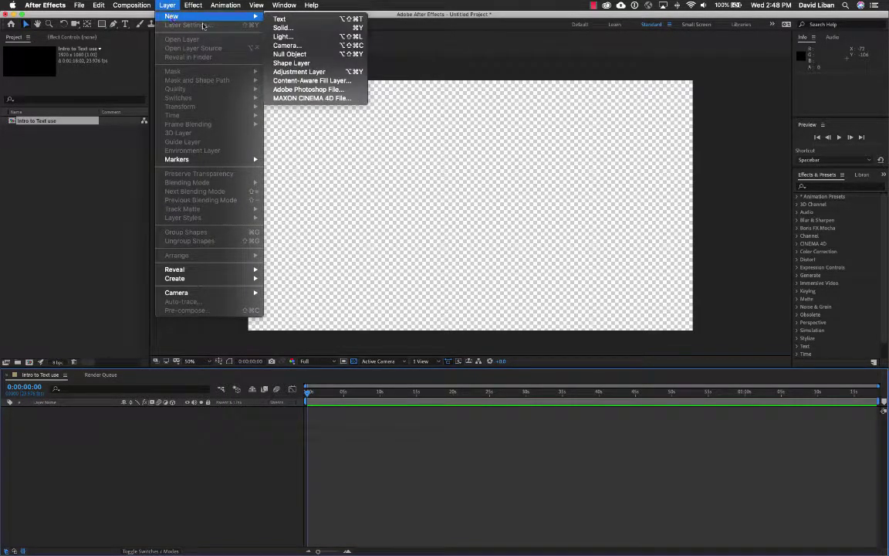
left_click(280, 28)
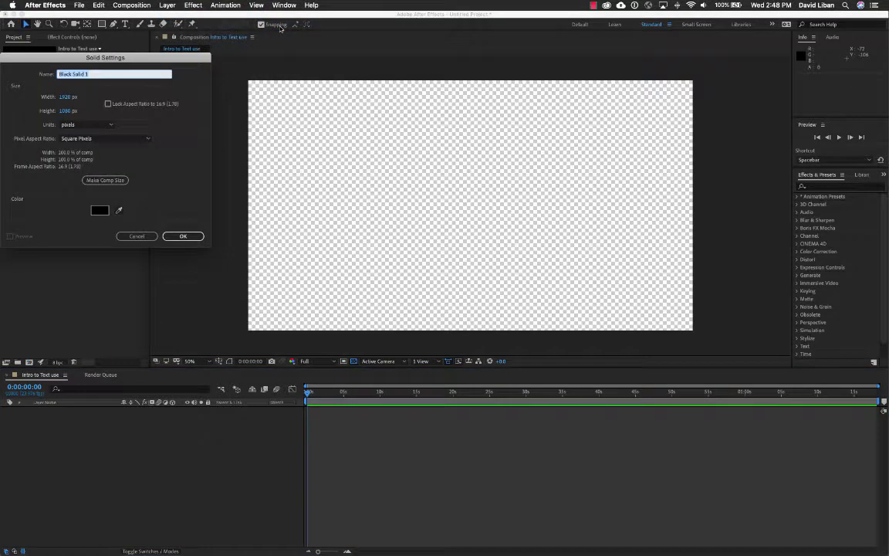
left_click_drag(155, 48, 532, 104)
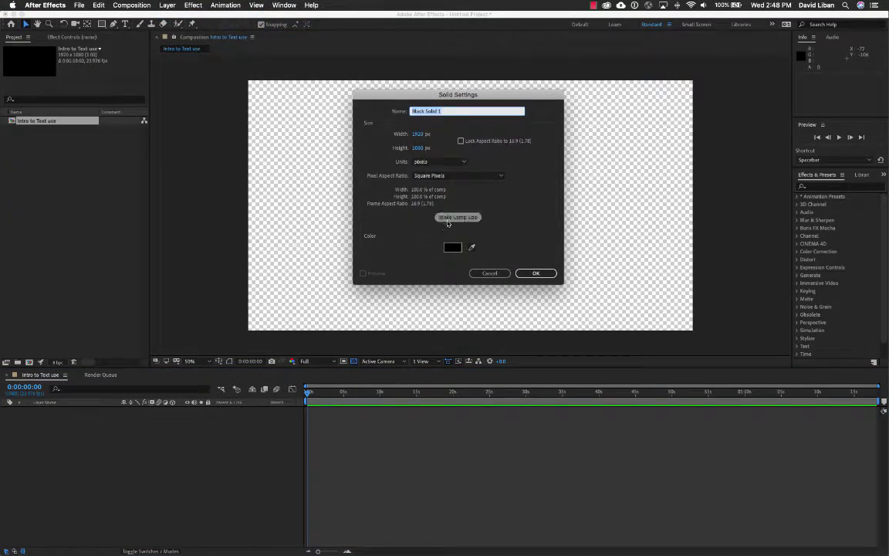
left_click(447, 218)
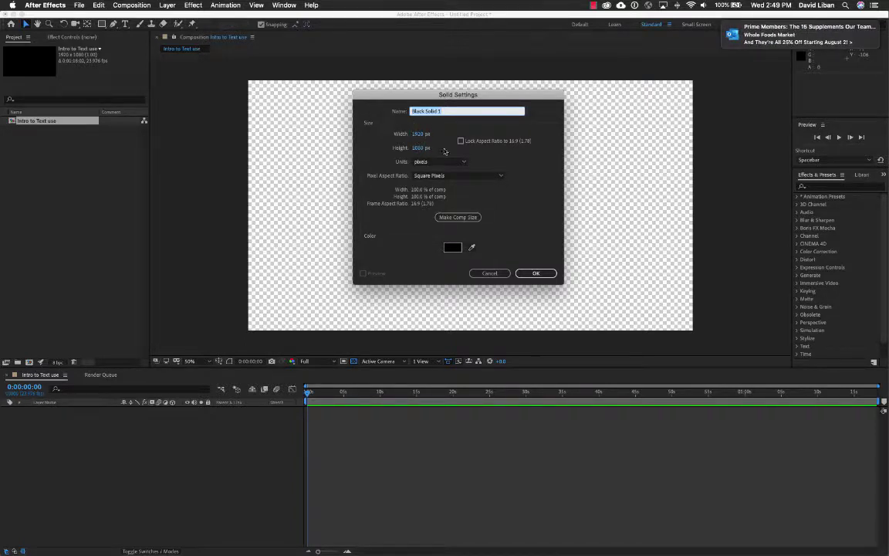
left_click(458, 219)
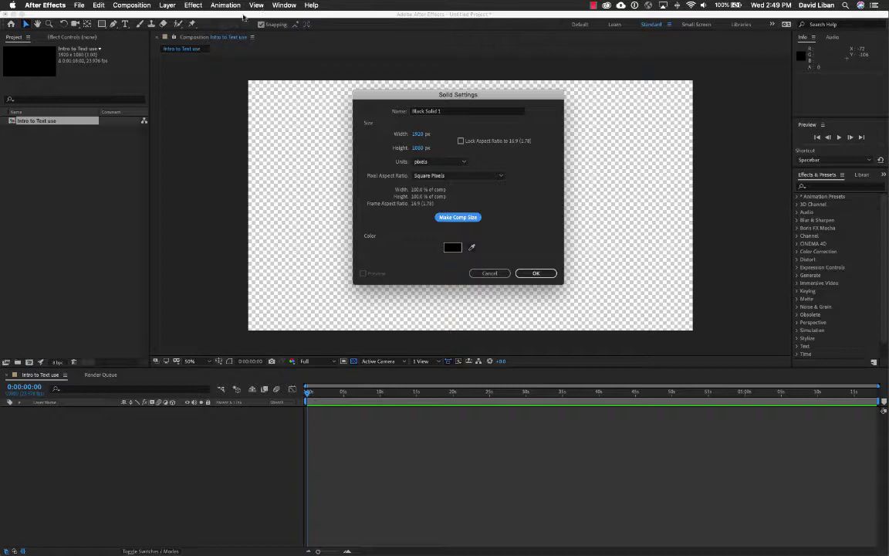
left_click(452, 247)
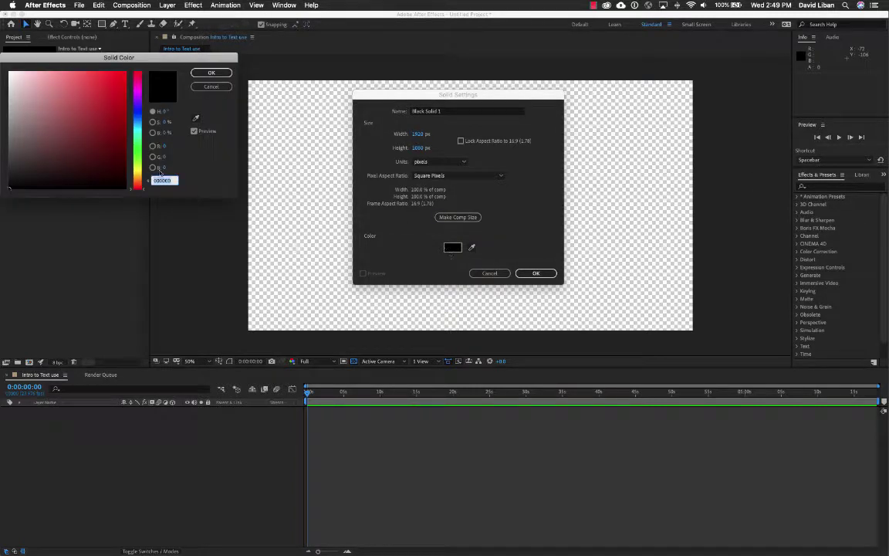
left_click_drag(140, 126, 119, 140)
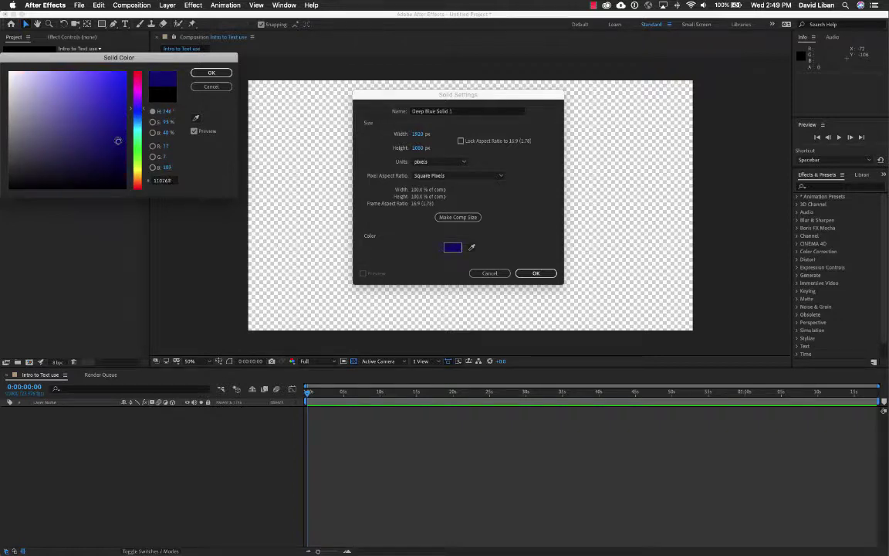
left_click(211, 71)
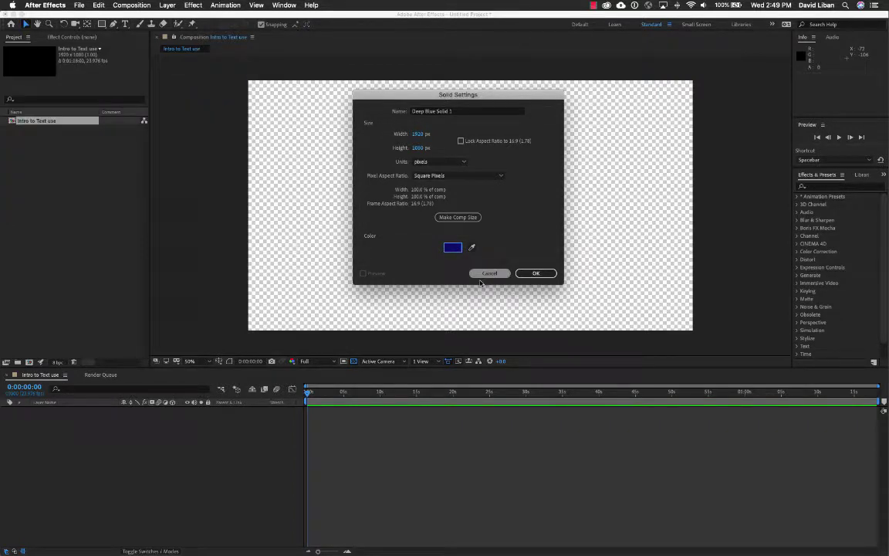
left_click(536, 273)
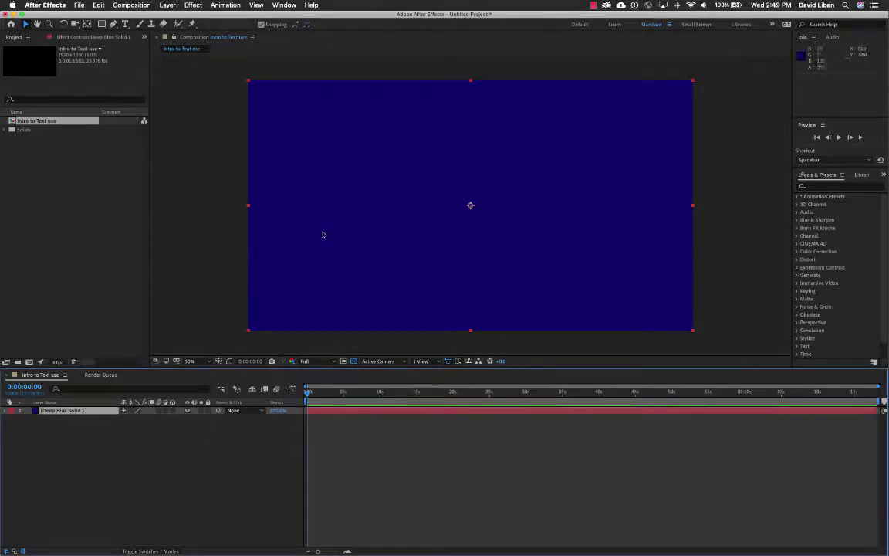
left_click(219, 295)
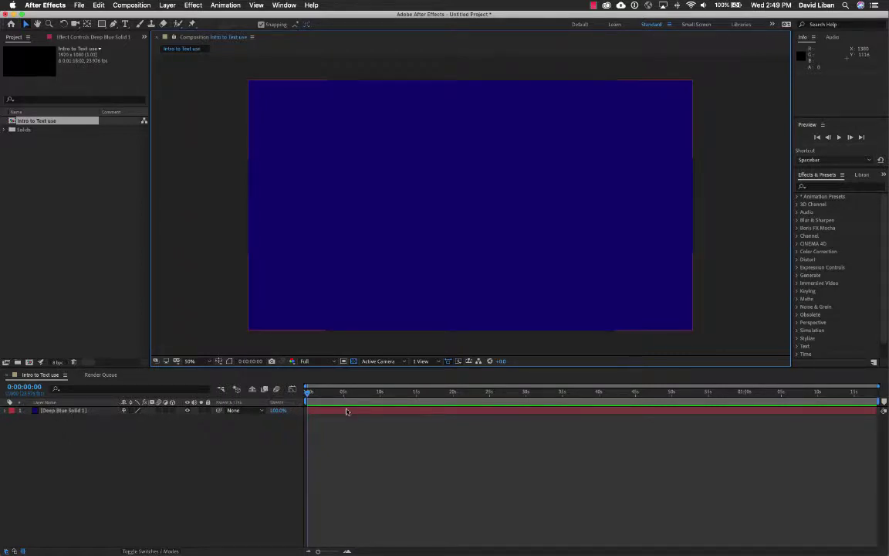
left_click(187, 410)
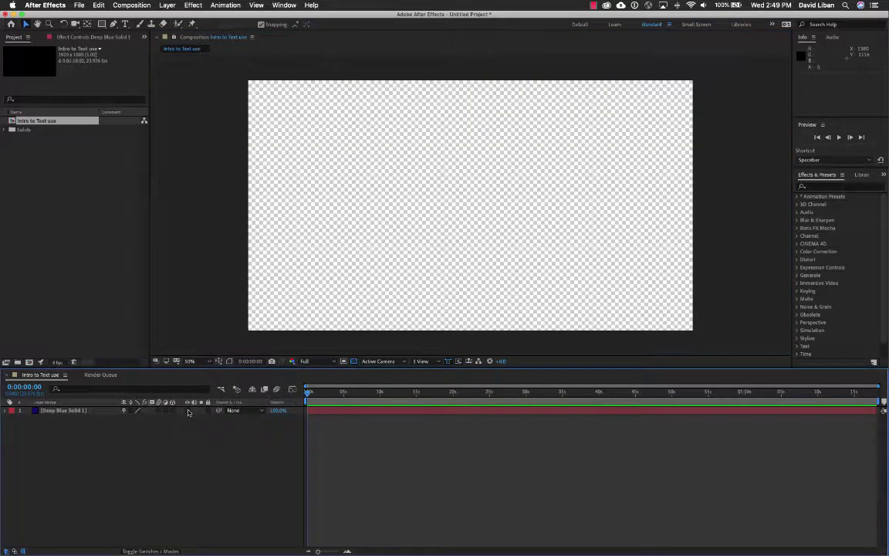
left_click(187, 411)
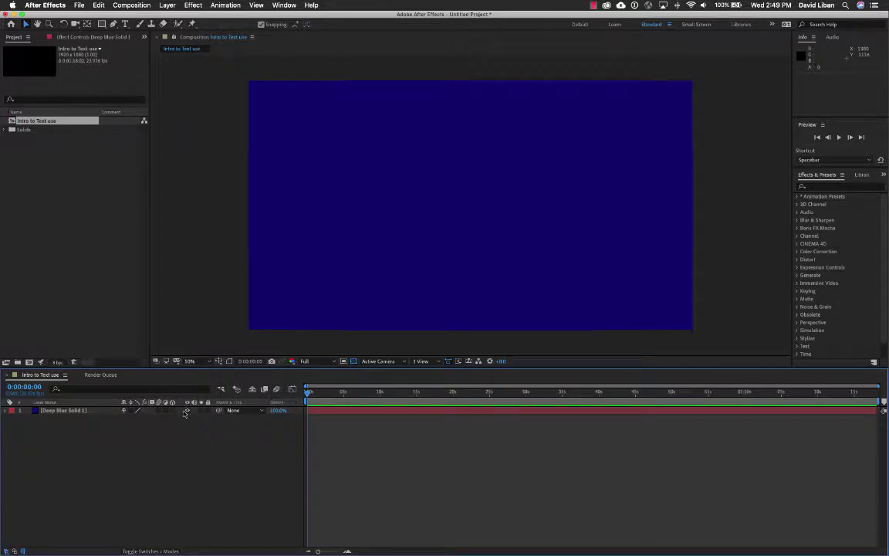
left_click(187, 411)
left_click(187, 411)
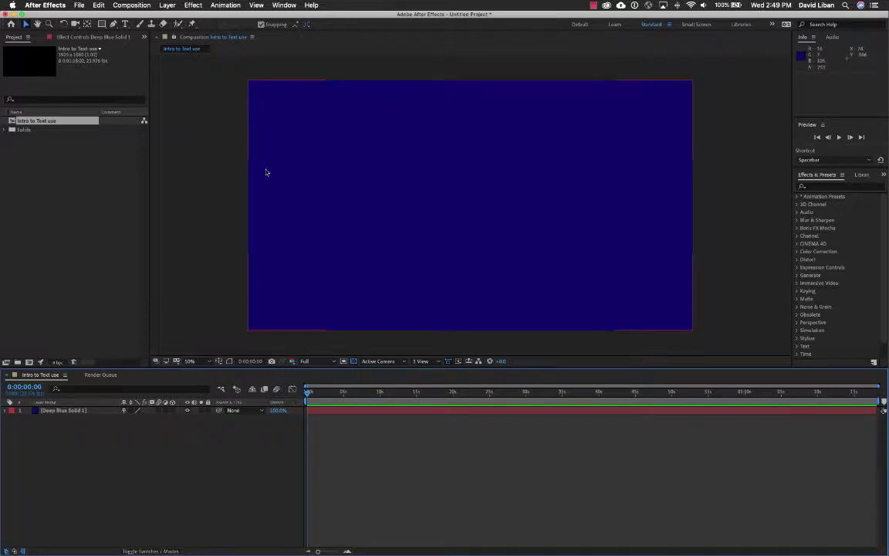
left_click(166, 4)
mouse_move(171, 16)
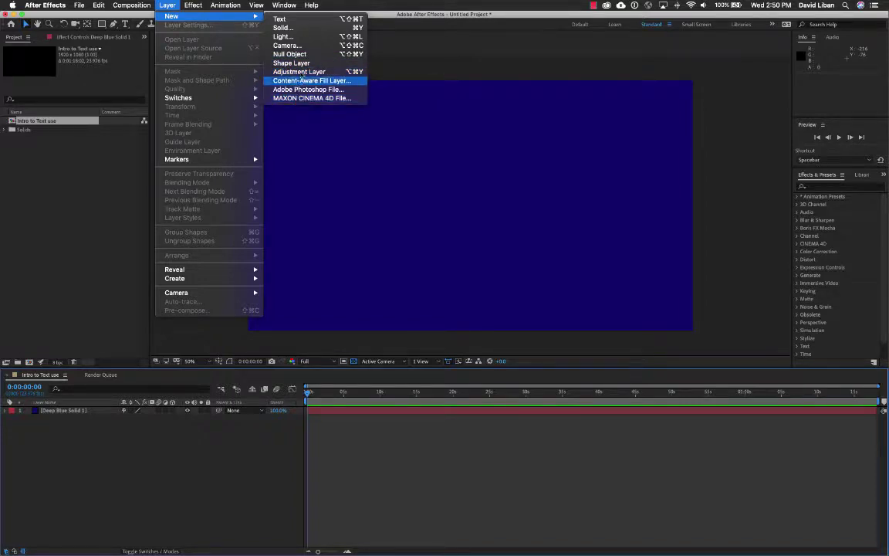
left_click(179, 5)
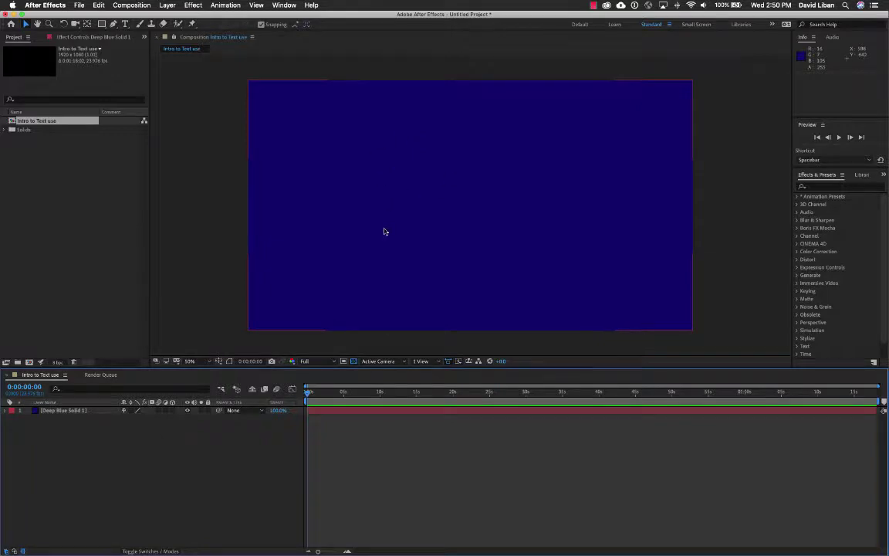
Step: Deselect the solid and choose the Horizontal Type Tool from the Type tool flyout
left_click(215, 159)
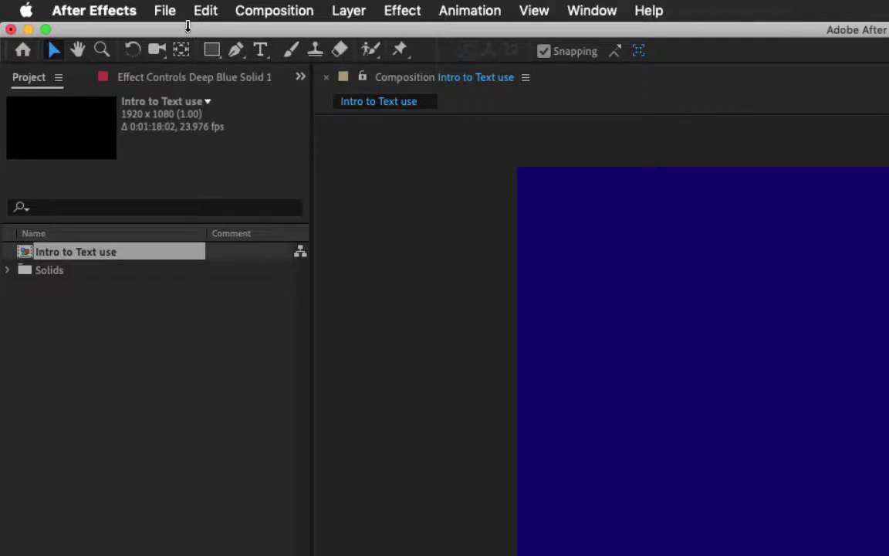
mouse_move(189, 28)
left_mouse_down()
mouse_move(205, 30)
mouse_move(192, 29)
left_mouse_up()
left_click(265, 54)
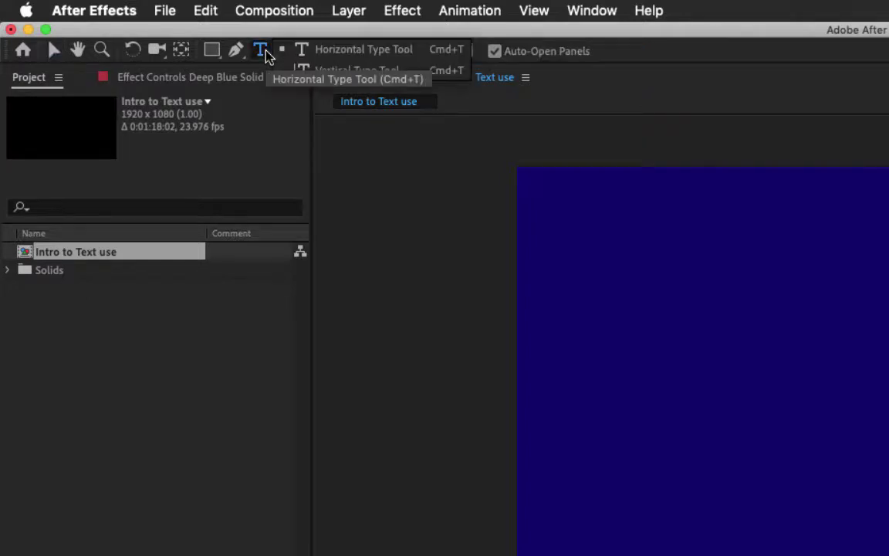
left_click(265, 54)
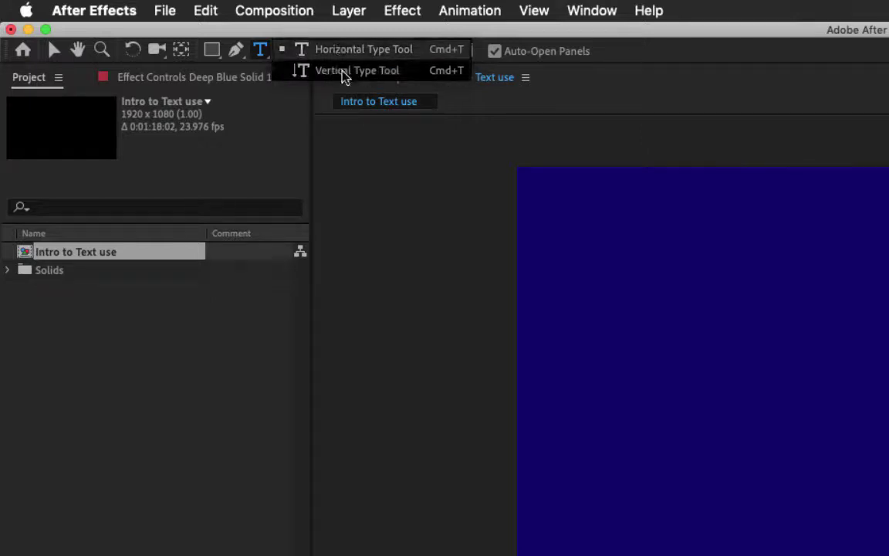
left_click(377, 51)
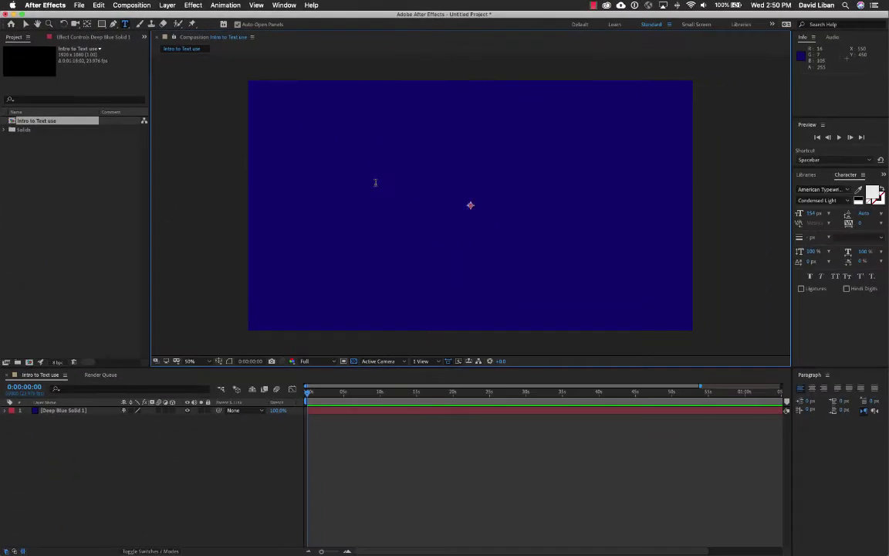
Step: Type 'Tinyfist Films' as a new text layer and select the whole line
left_click(752, 362)
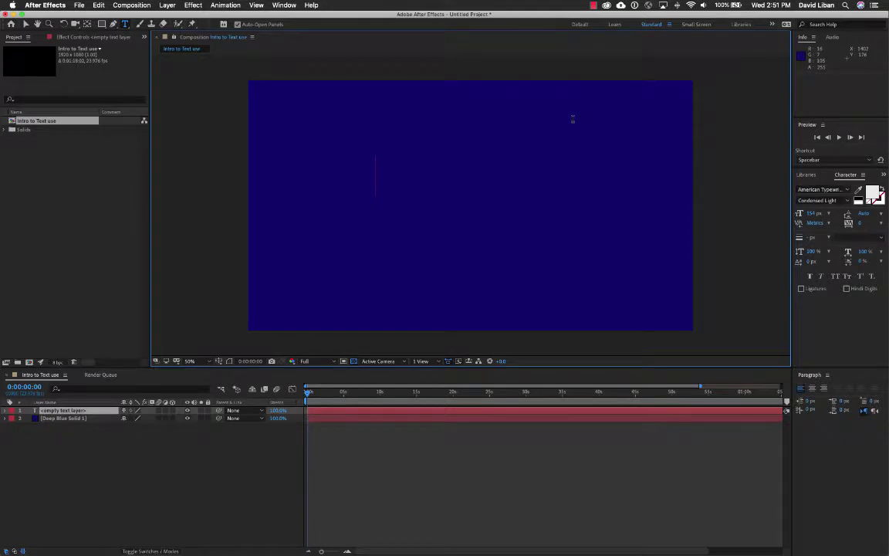
type("Tinyfist Fi")
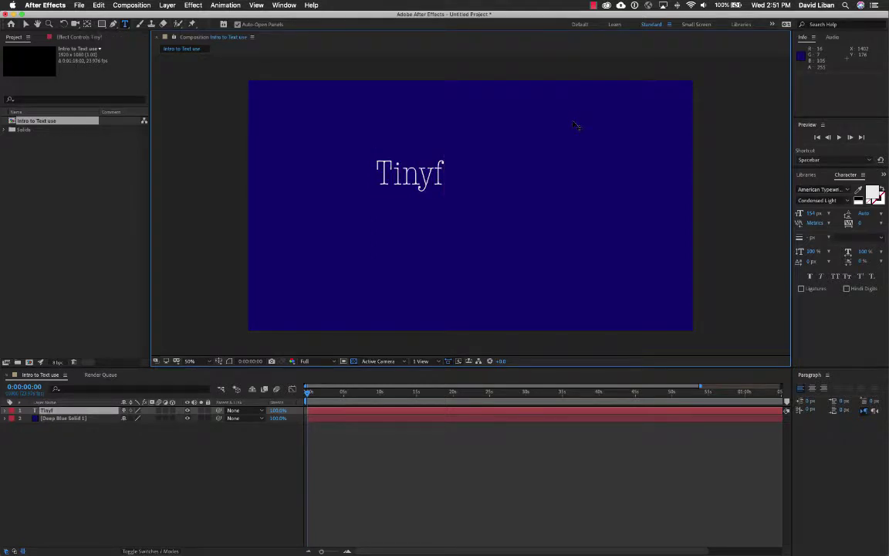
type("lms")
left_click_drag(375, 173, 558, 177)
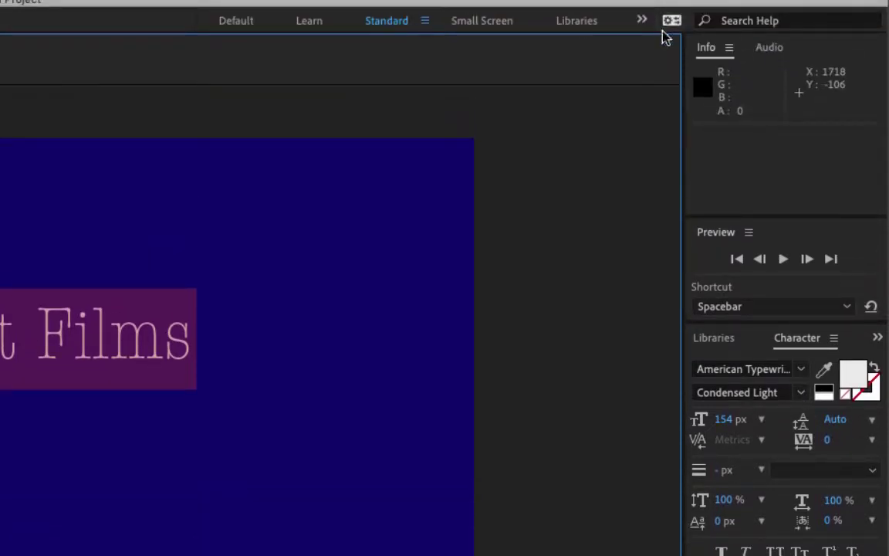
Step: Change the Tinyfist Films title font to Arial Black and deselect the text
left_click(641, 22)
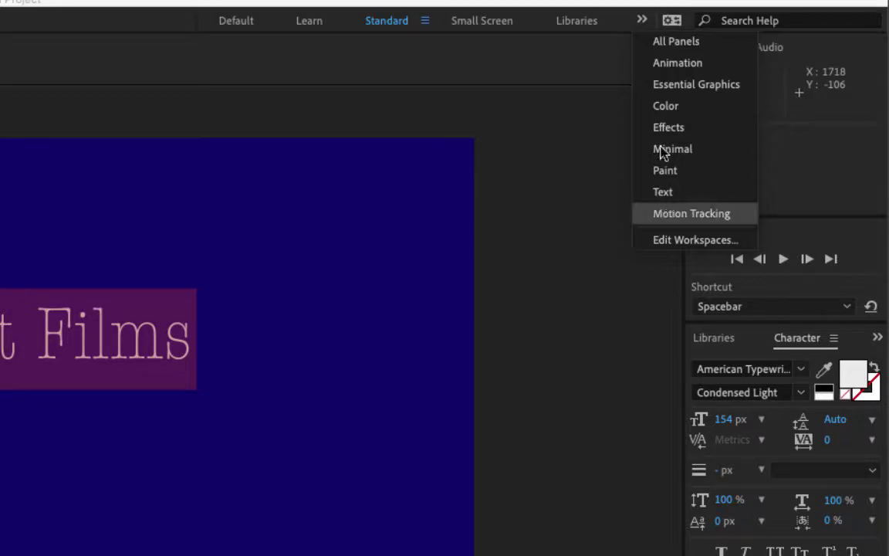
key("Escape")
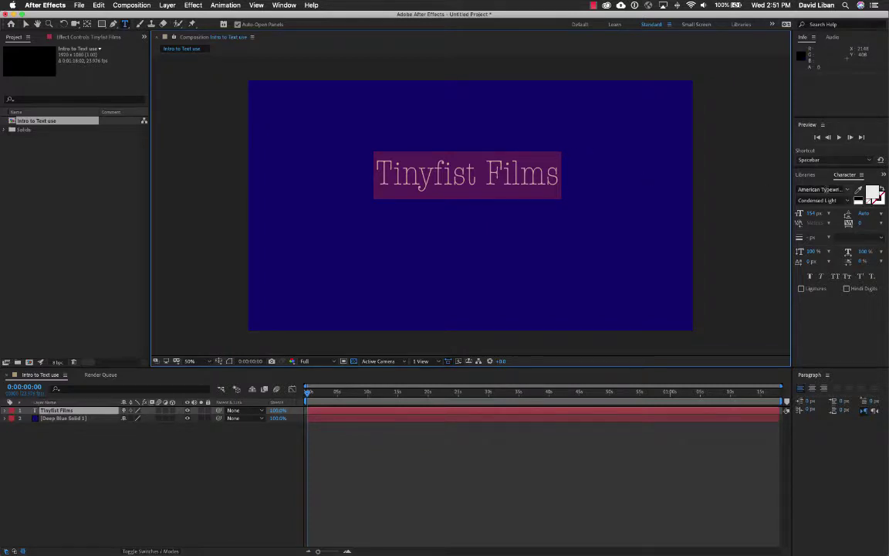
left_click(825, 189)
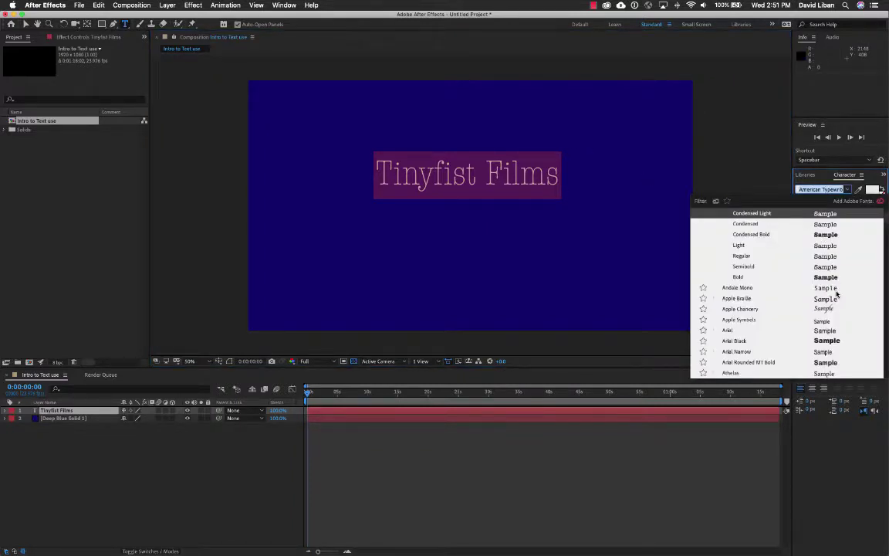
left_click(825, 342)
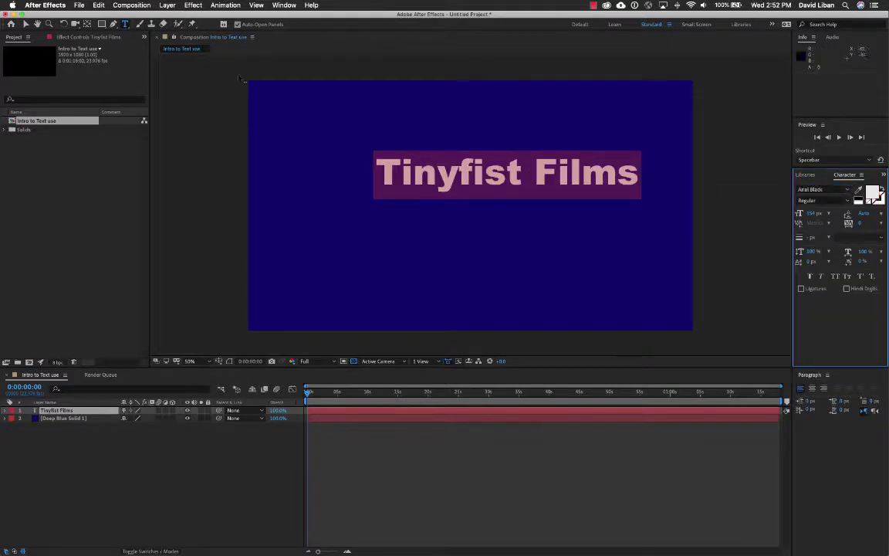
left_click(556, 308)
left_click(562, 473)
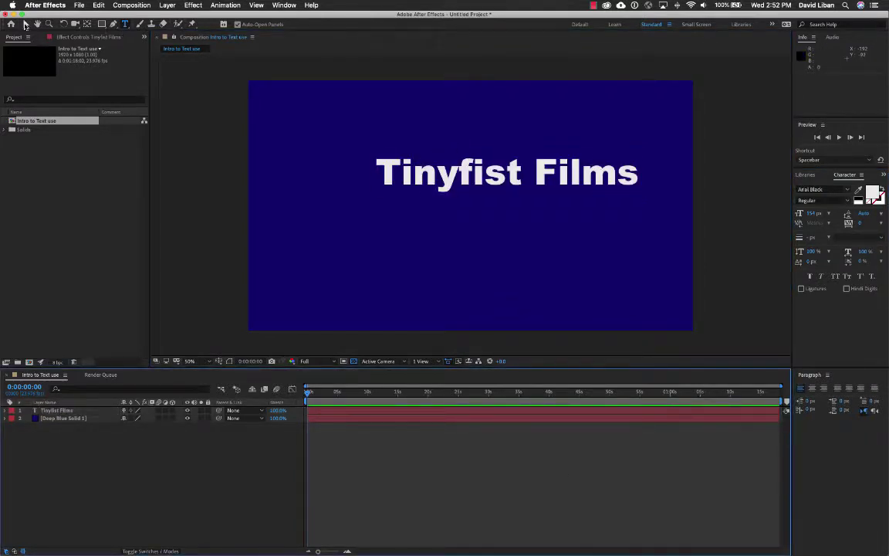
Step: Drag the title to the centre of the frame with the Selection tool
left_click(26, 27)
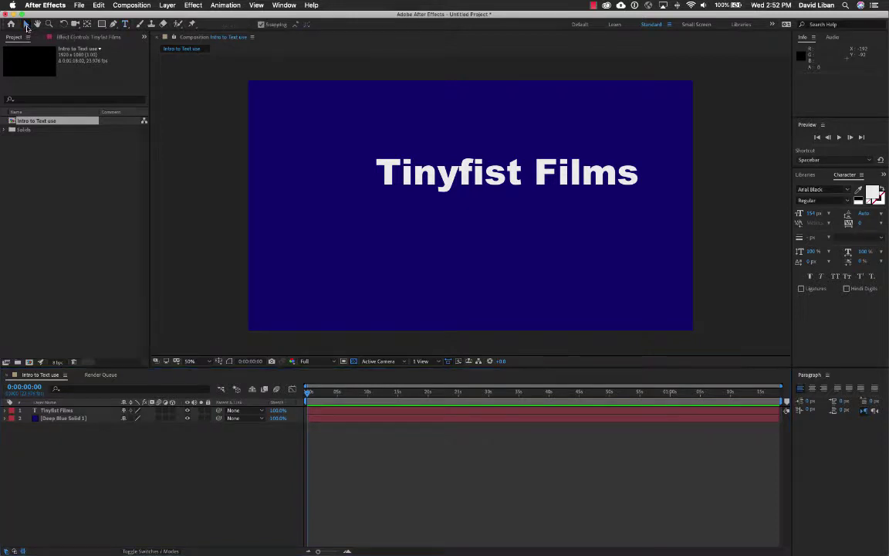
mouse_move(442, 186)
left_mouse_down()
mouse_move(415, 194)
mouse_move(461, 194)
mouse_move(425, 191)
mouse_move(427, 200)
mouse_move(438, 159)
mouse_move(416, 207)
mouse_move(366, 207)
mouse_move(427, 211)
mouse_move(427, 193)
left_mouse_up()
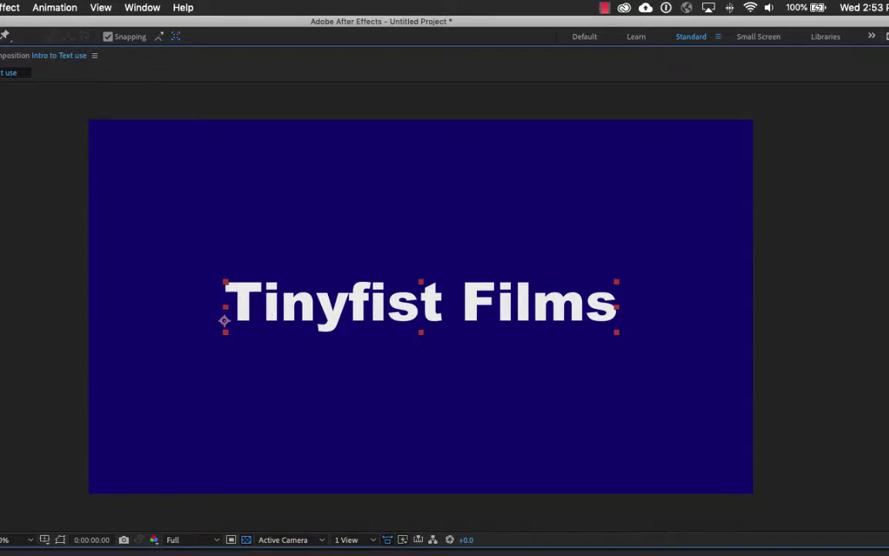
Step: Place the text cursor between the letters of Tinyfist, ready to adjust kerning
key("super+t")
left_click(243, 280)
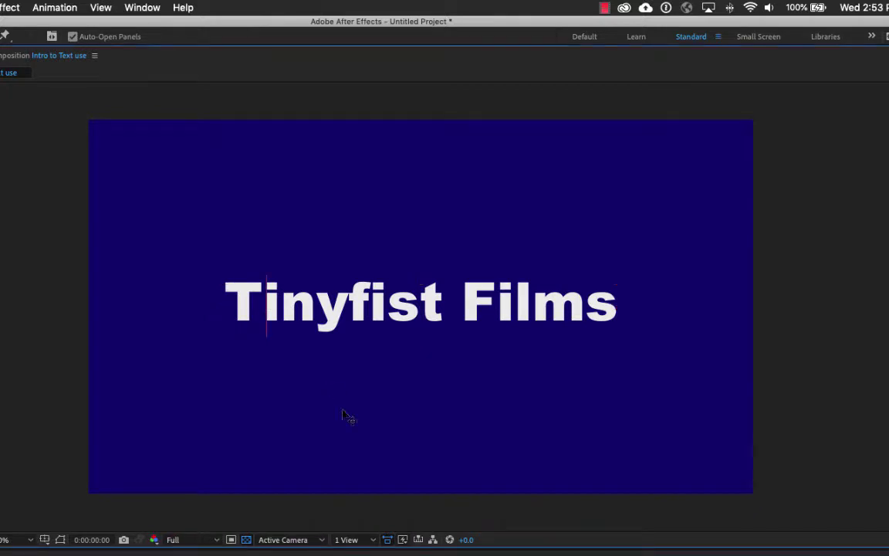
key("Right")
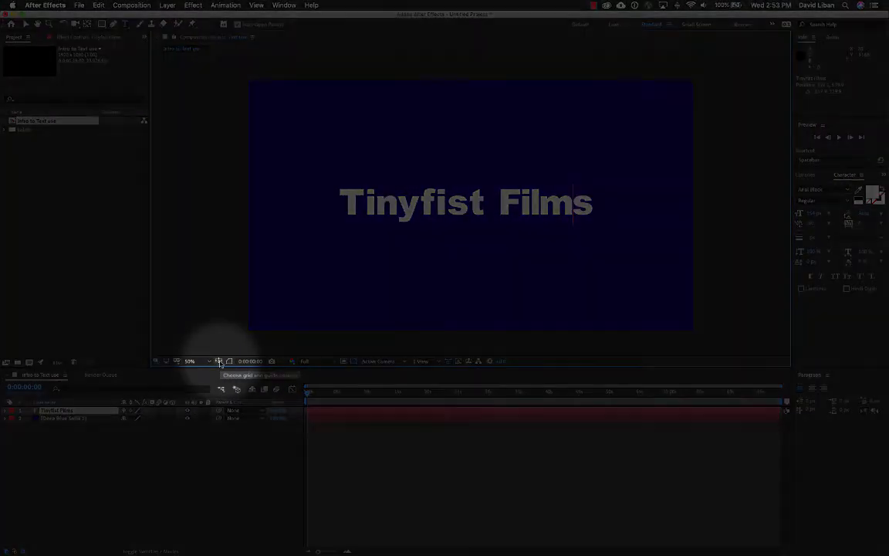
Step: Turn on the grid overlay and zoom in closely on the title
left_click(219, 361)
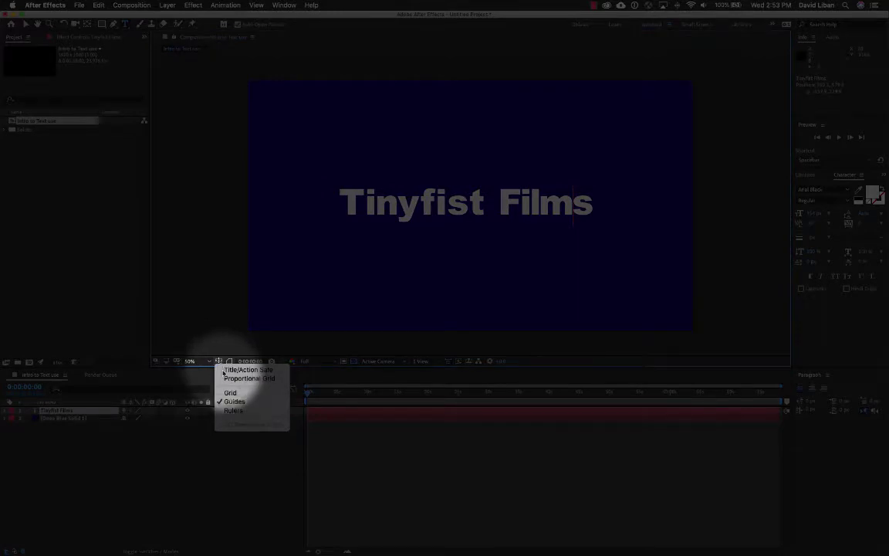
left_click(230, 394)
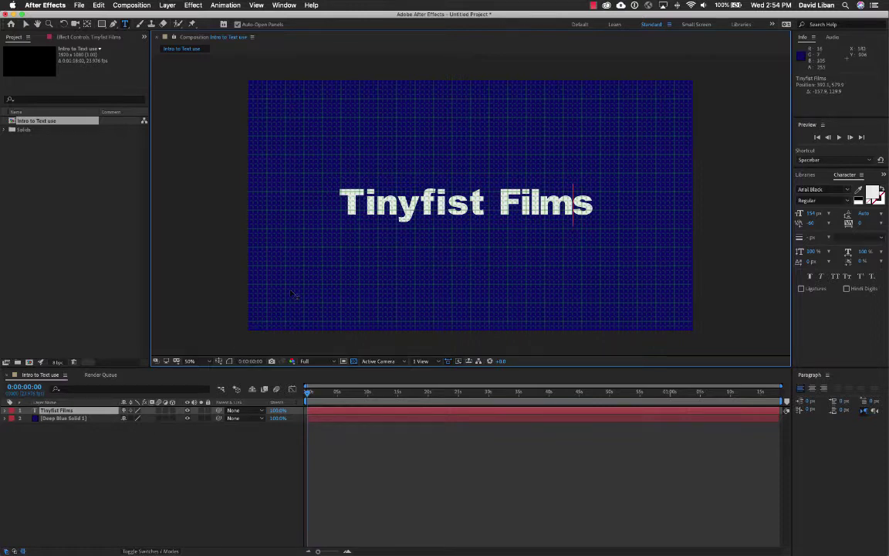
key("period")
key("period")
key("period")
key("period")
key("comma")
key("period")
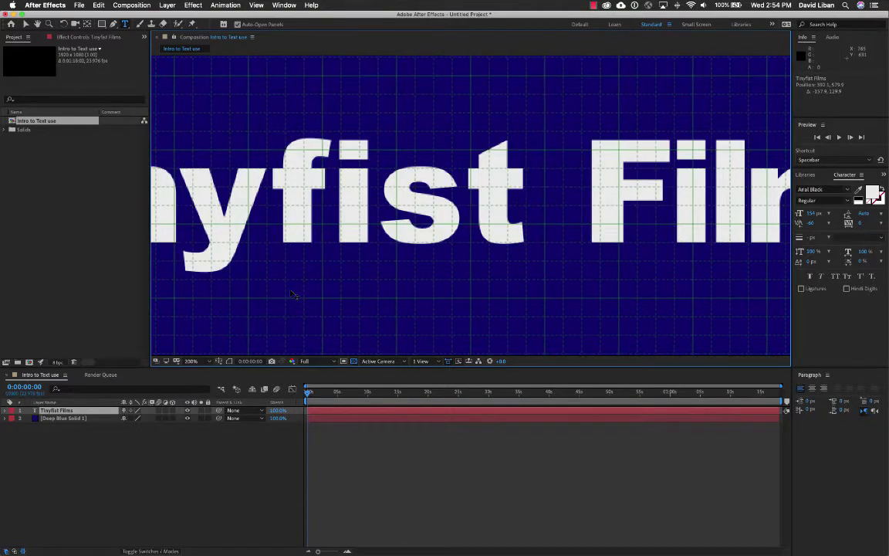
Step: Undo the stray edits to the title and pan the view onto the word Tinyfist
key("comma")
type("h")
key("Delete")
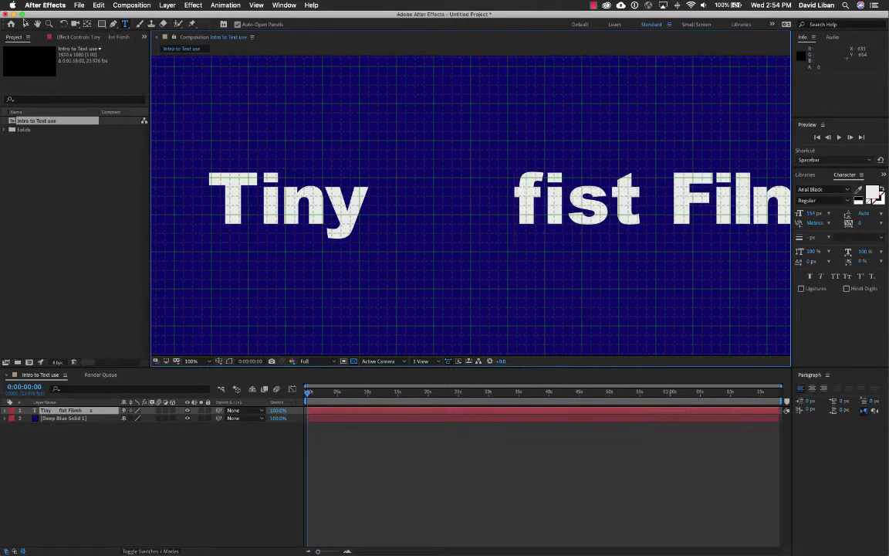
left_click(25, 24)
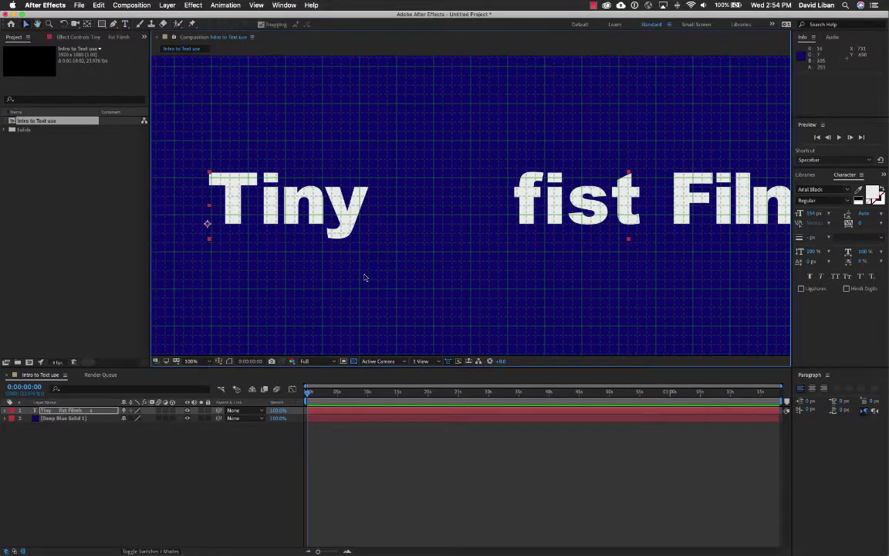
key("super+z")
key("super+z")
key("super+z")
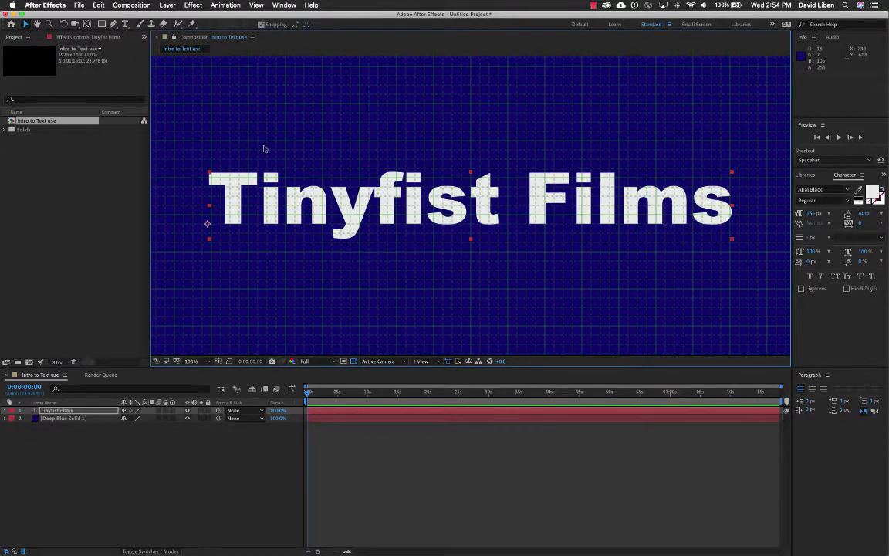
key("h")
left_click_drag(458, 261, 456, 225)
scroll(451, 234, "up", 1)
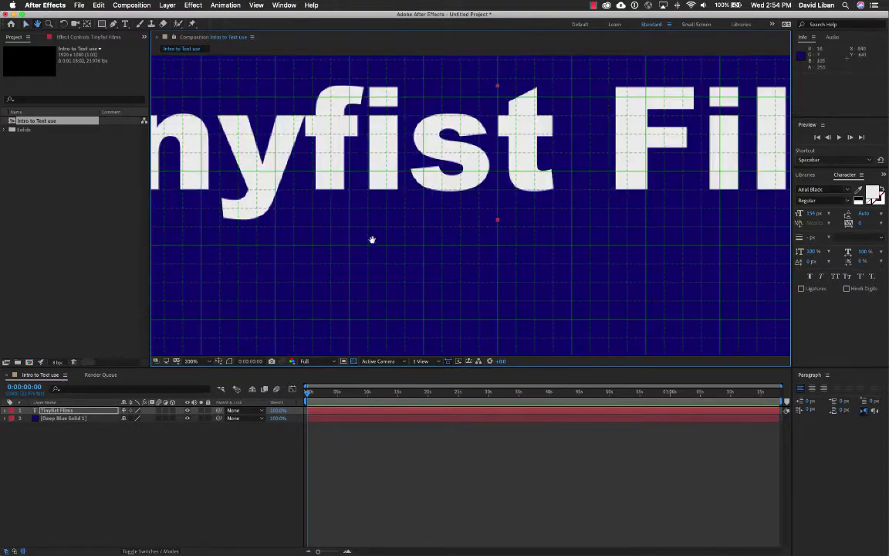
left_click_drag(367, 238, 603, 284)
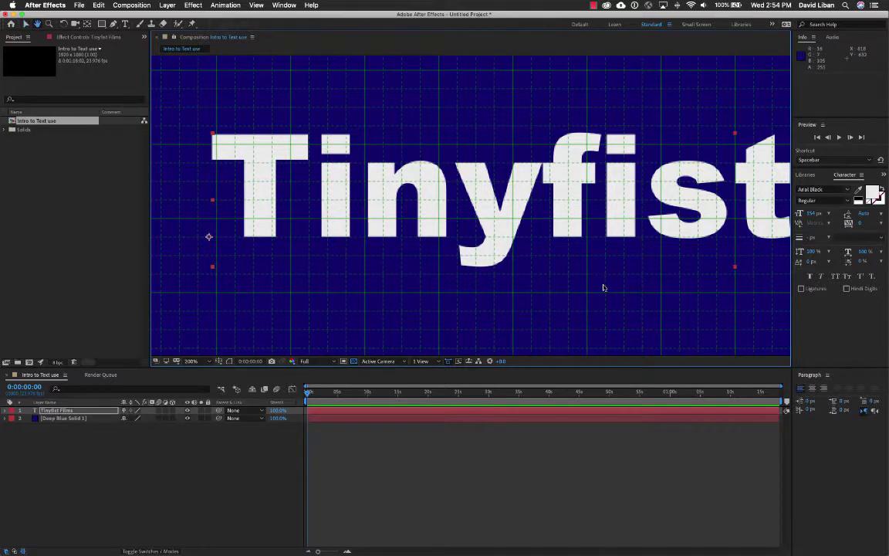
Step: Set the kerning between y and f in Tinyfist to 40, then exit text editing
key("v")
left_click(125, 24)
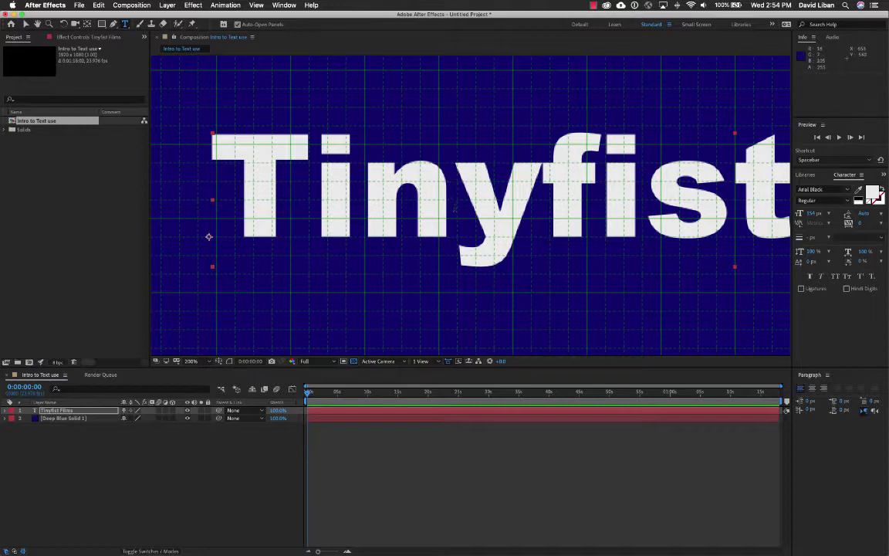
key("v")
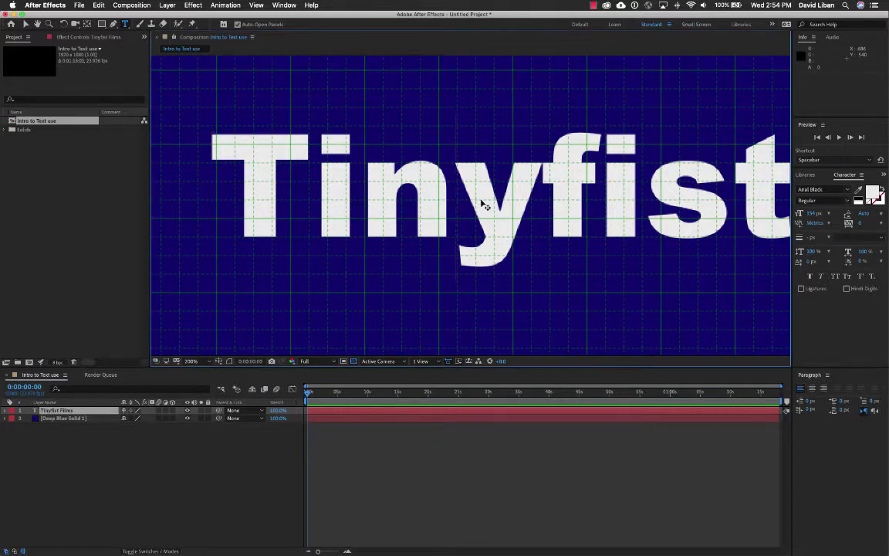
key("alt+Left")
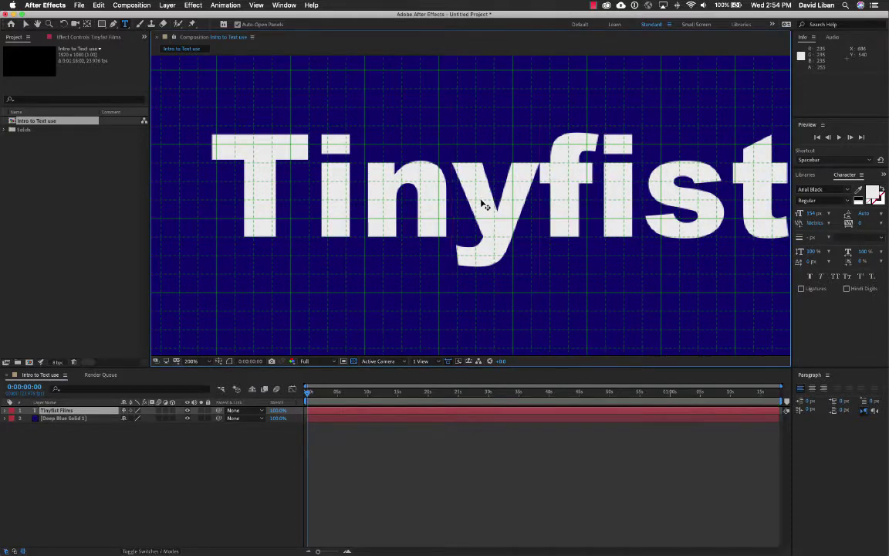
key("alt+Right")
key("alt+Right")
key("alt+Right")
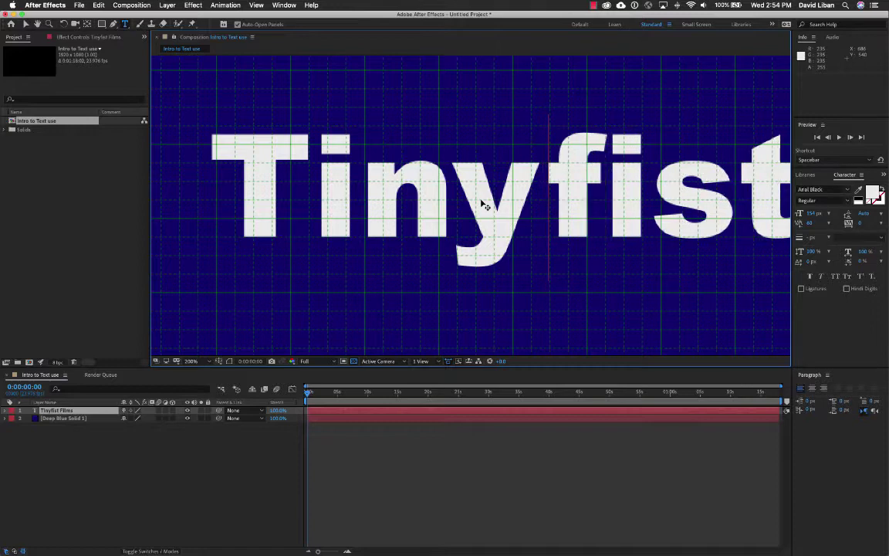
key("alt+Right")
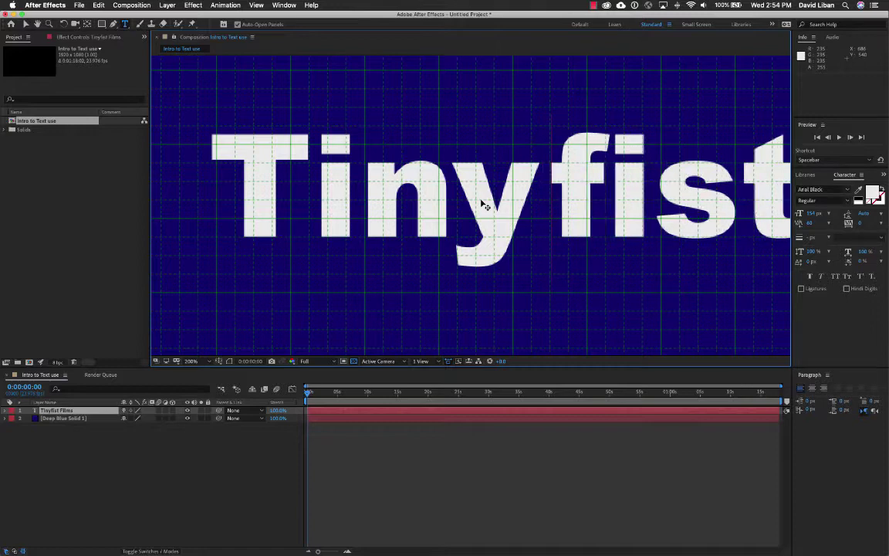
key("alt+Left")
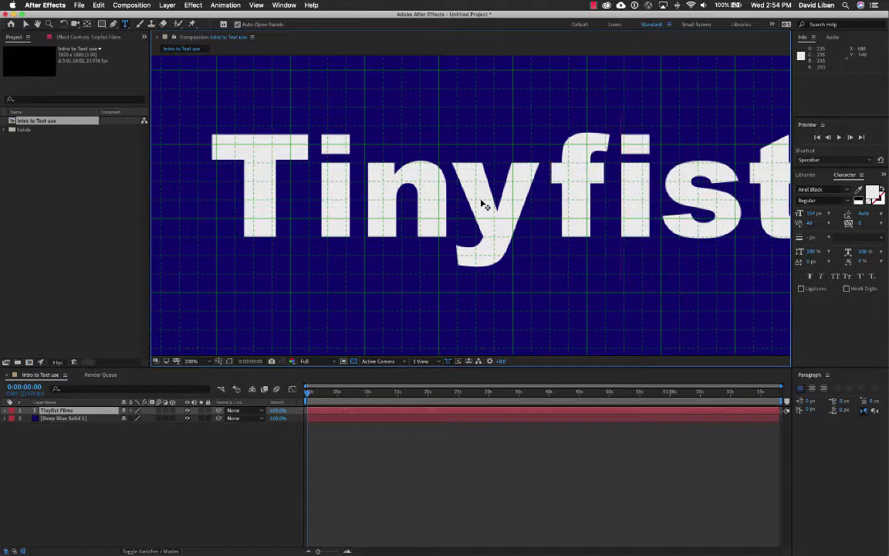
scroll(482, 202, "right", 10)
scroll(482, 202, "down", 1)
key("Escape")
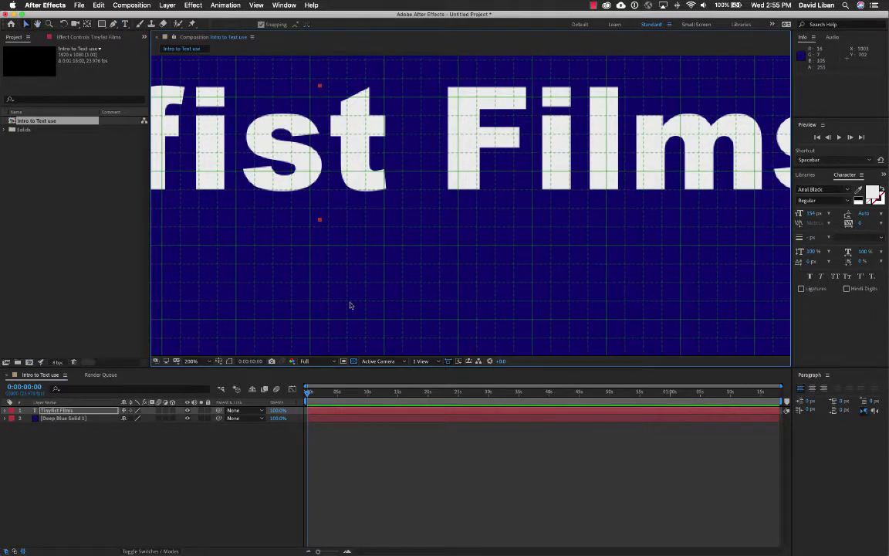
Step: Set the viewer magnification to Fit and uncheck Grid in the Grid and Guide Options menu
left_click(213, 363)
left_click(199, 373)
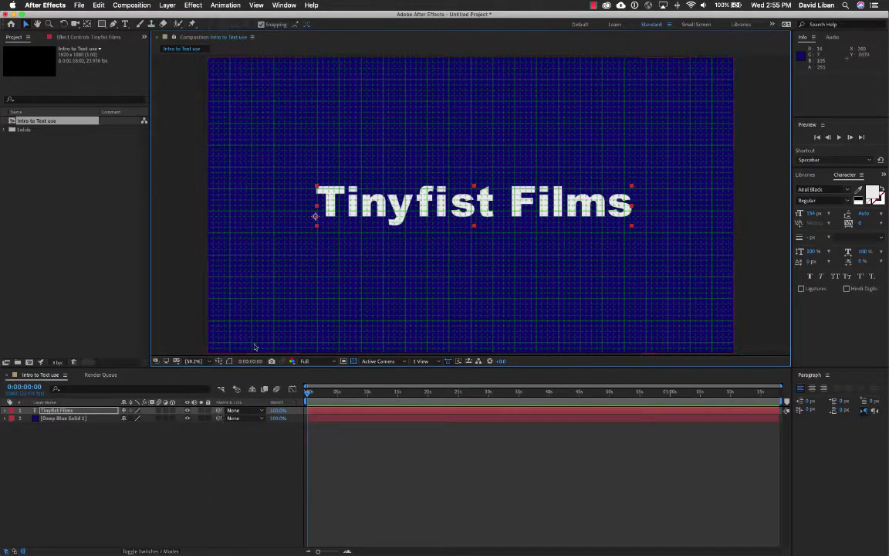
left_click(219, 362)
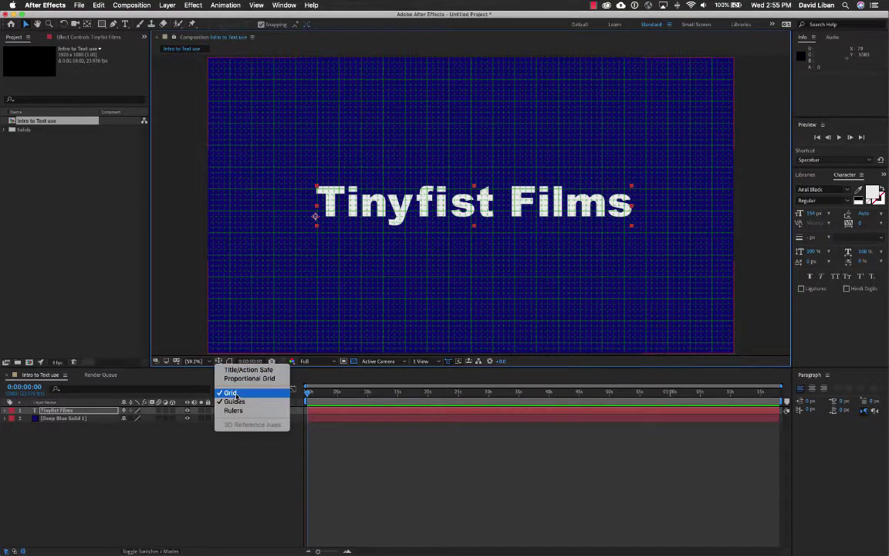
left_click(231, 393)
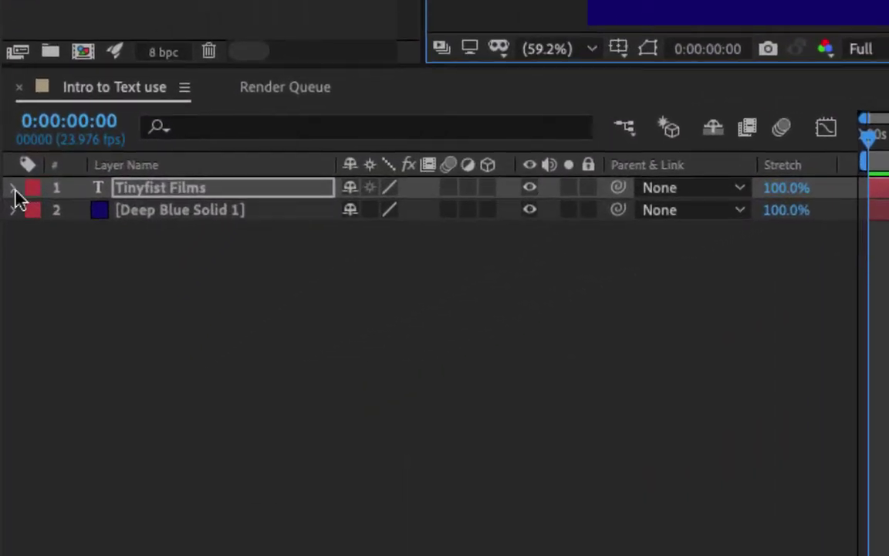
Step: Expand the Tinyfist Films layer to its Text group, leaving Transform and More Options collapsed
left_click(13, 189)
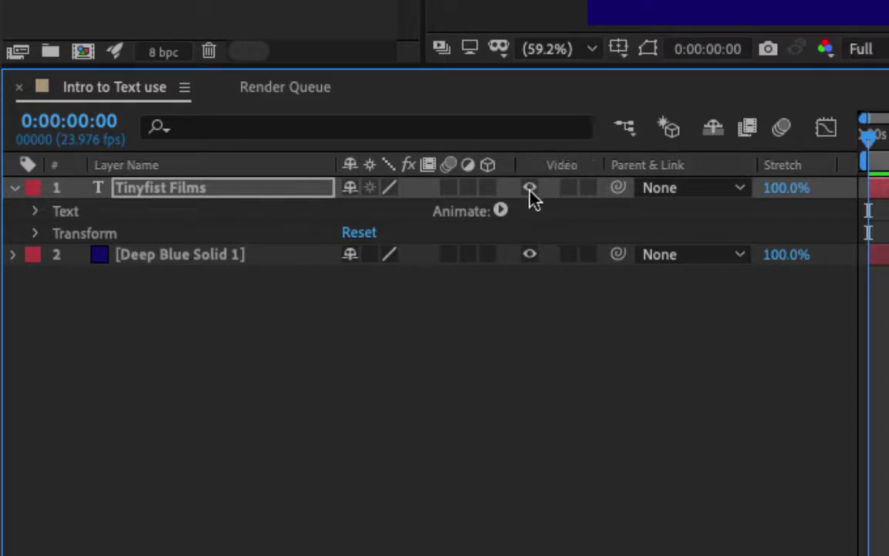
left_click(38, 232)
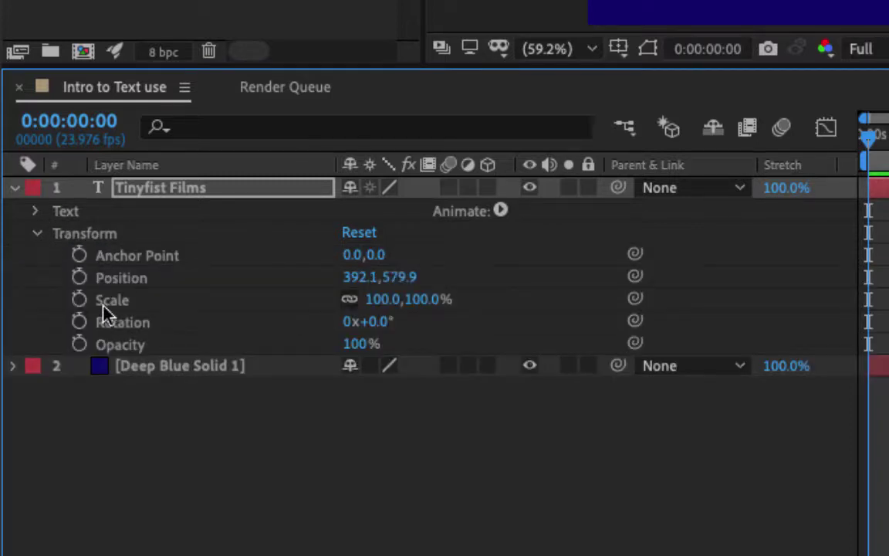
left_click(36, 233)
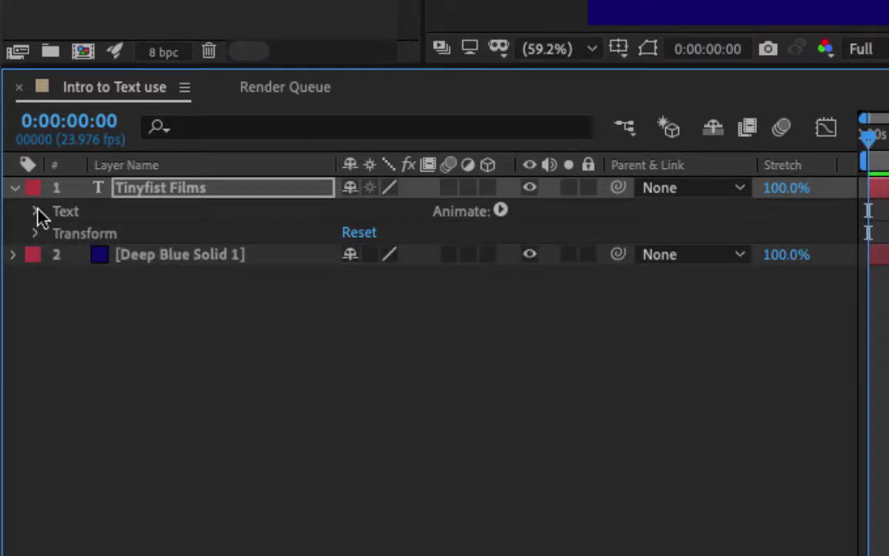
left_click(36, 211)
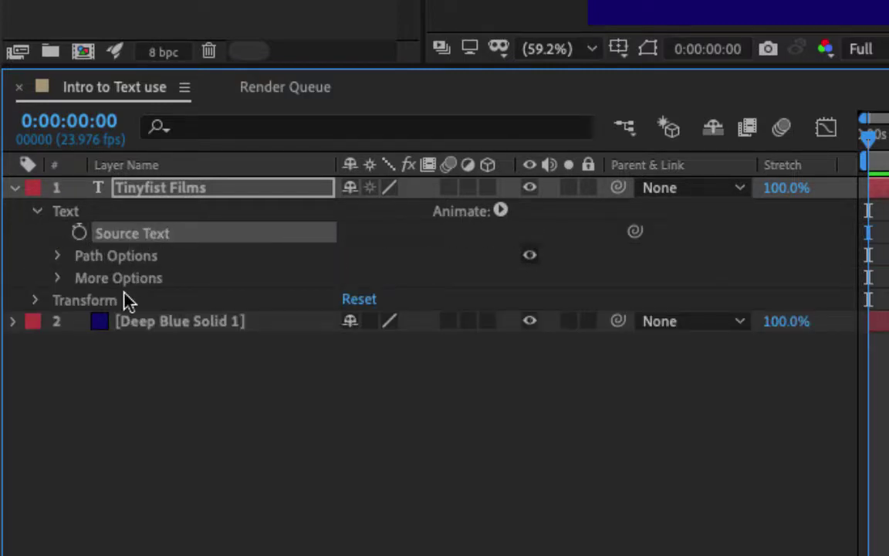
left_click(61, 287)
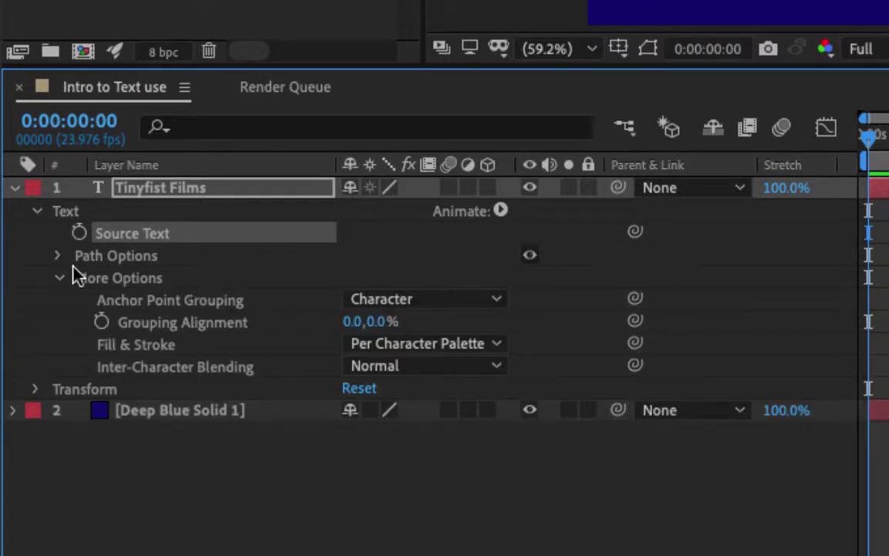
left_click(59, 278)
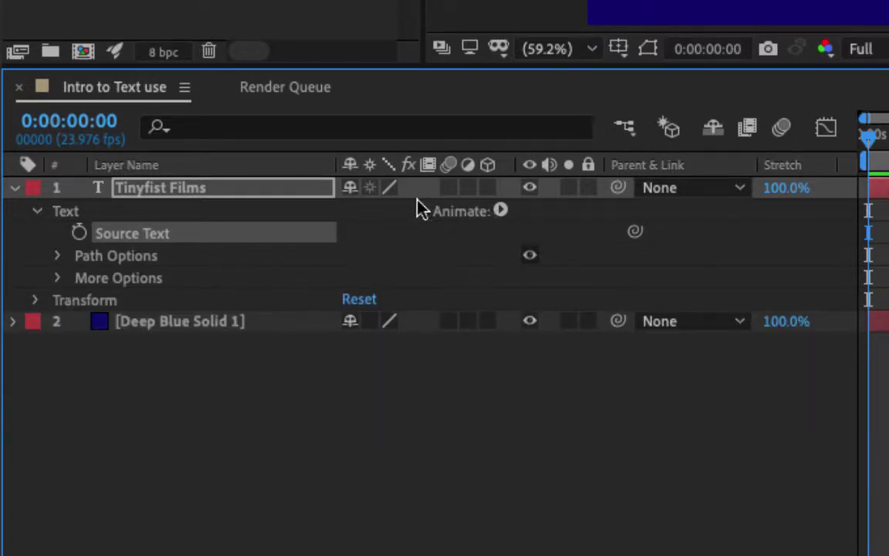
Step: Turn on Enable Per-character 3D for the Tinyfist Films text from the Animate menu
left_click(501, 212)
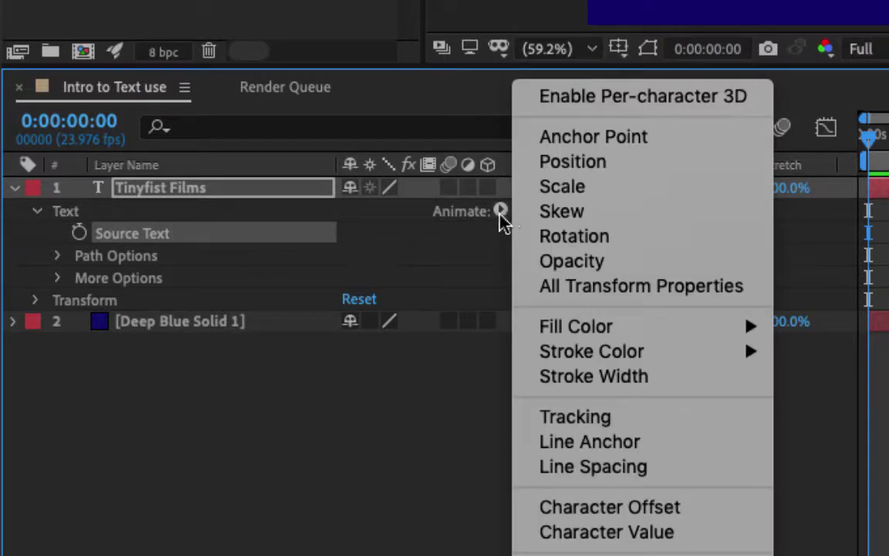
mouse_move(572, 326)
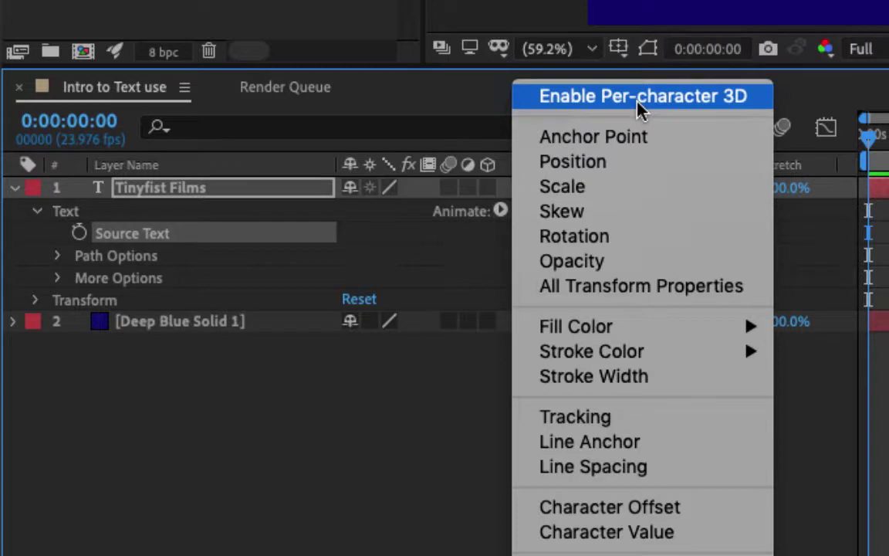
left_click(639, 98)
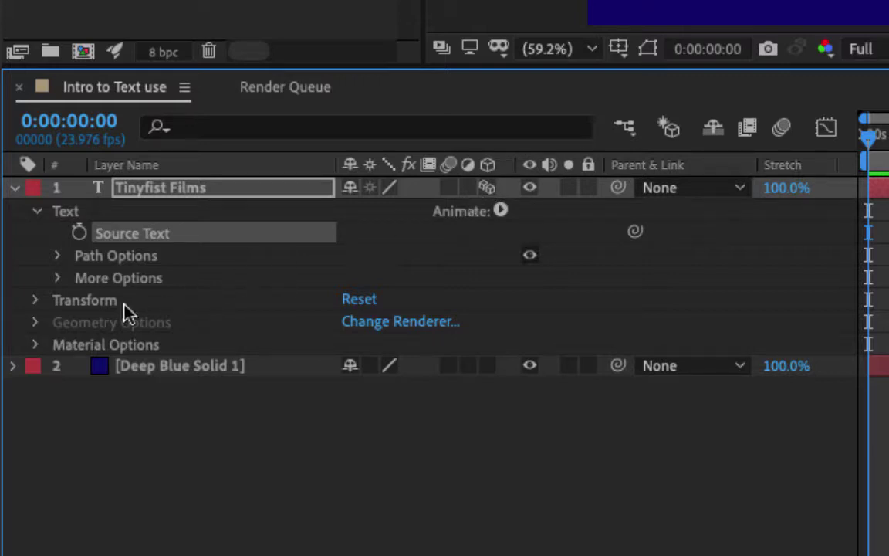
Step: Expand the layer's Transform group to reveal Orientation and X, Y, Z Rotation, leaving values unchanged
left_click(33, 416)
scroll(159, 413, "down", 4)
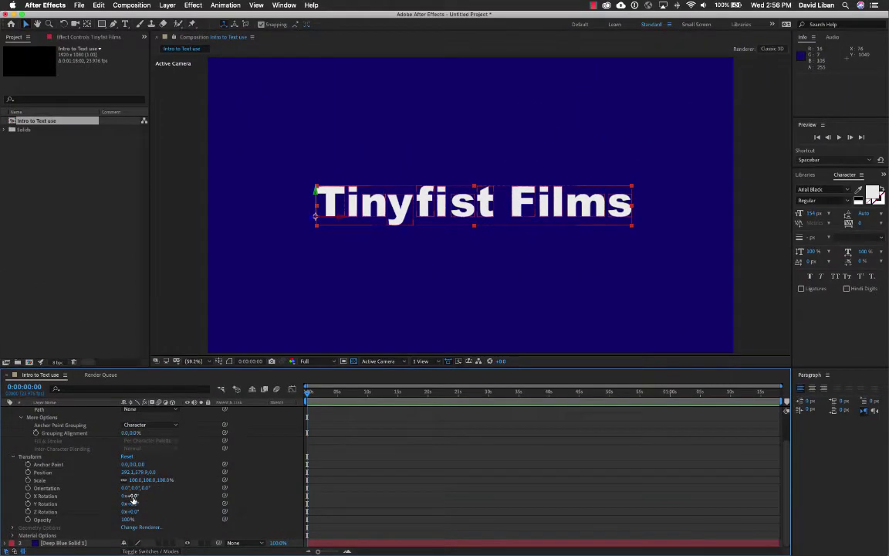
right_click(362, 439)
left_click(131, 500)
left_click(146, 450)
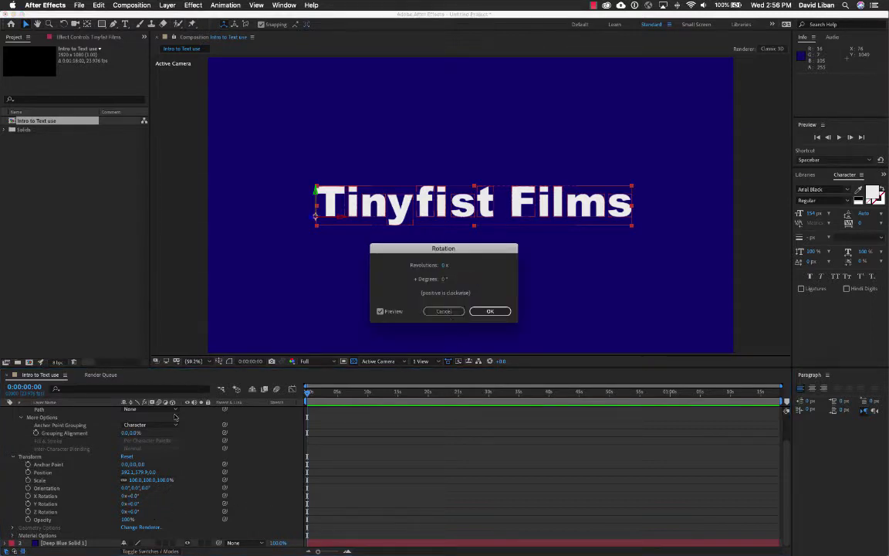
left_click(442, 311)
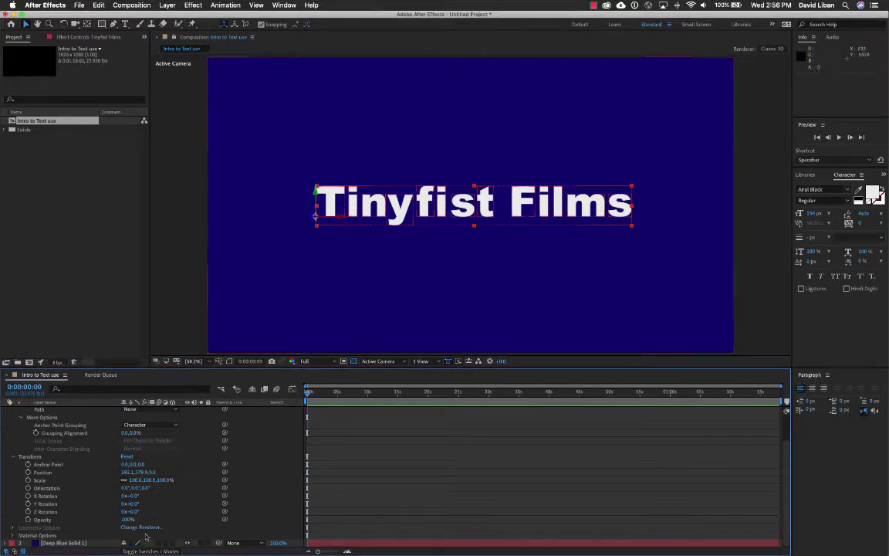
scroll(88, 474, "up", 3)
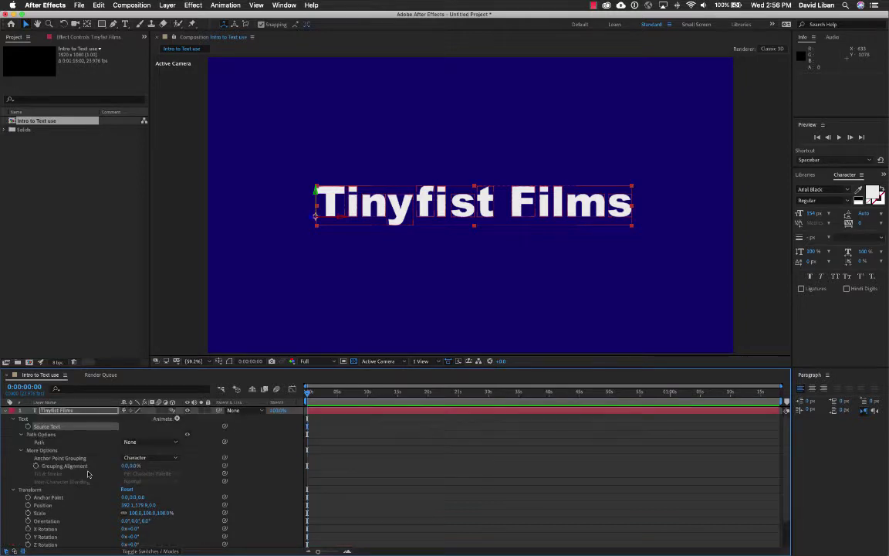
left_click(177, 418)
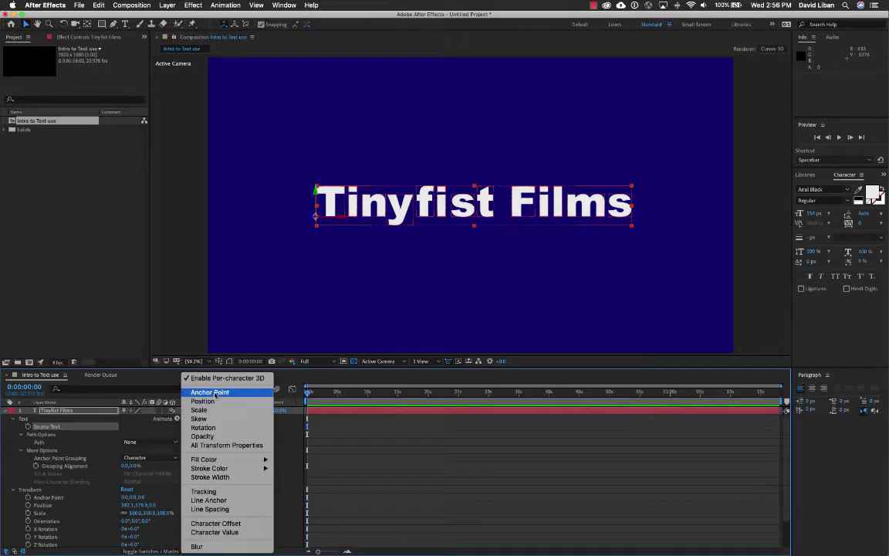
left_click(84, 525)
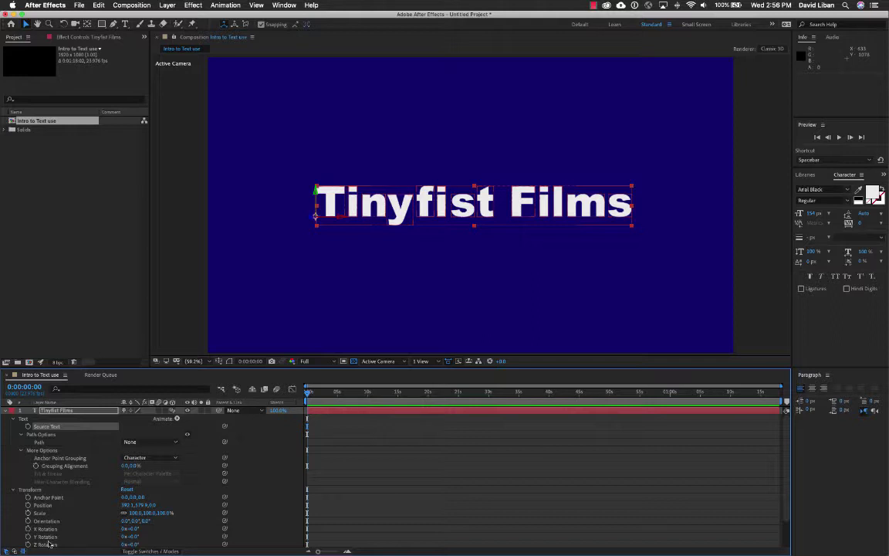
scroll(264, 505, "down", 2)
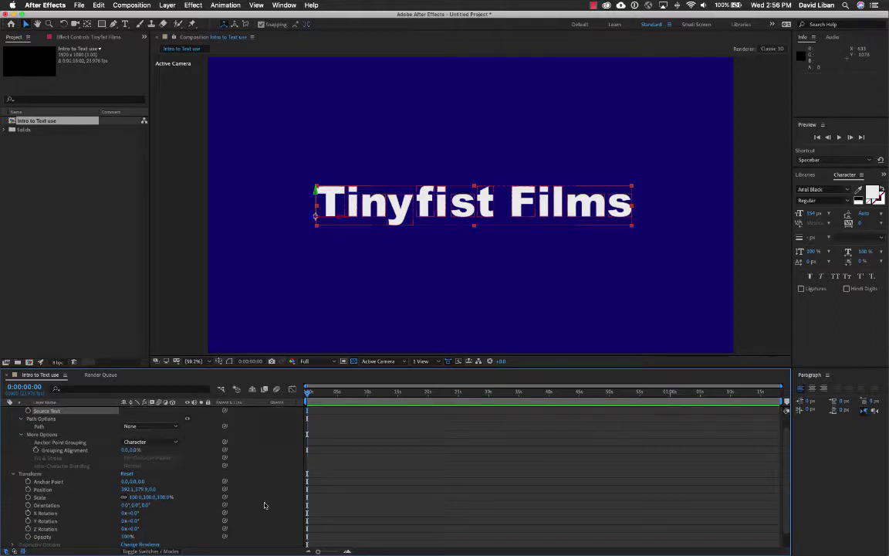
scroll(147, 523, "down", 1)
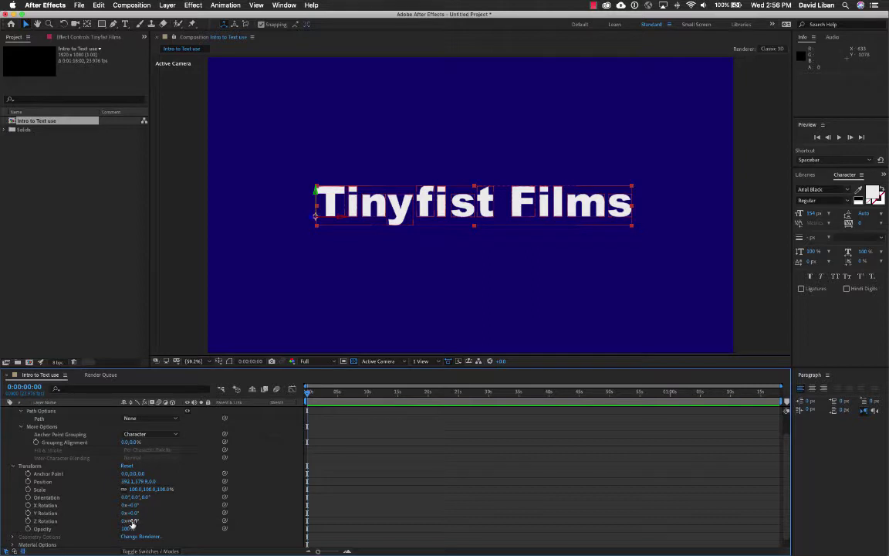
Step: Scrub the rotations to tilt the title: X -4°, Y -13°, Z +4°
right_click(132, 523)
key("Escape")
left_click_drag(128, 521, 111, 507)
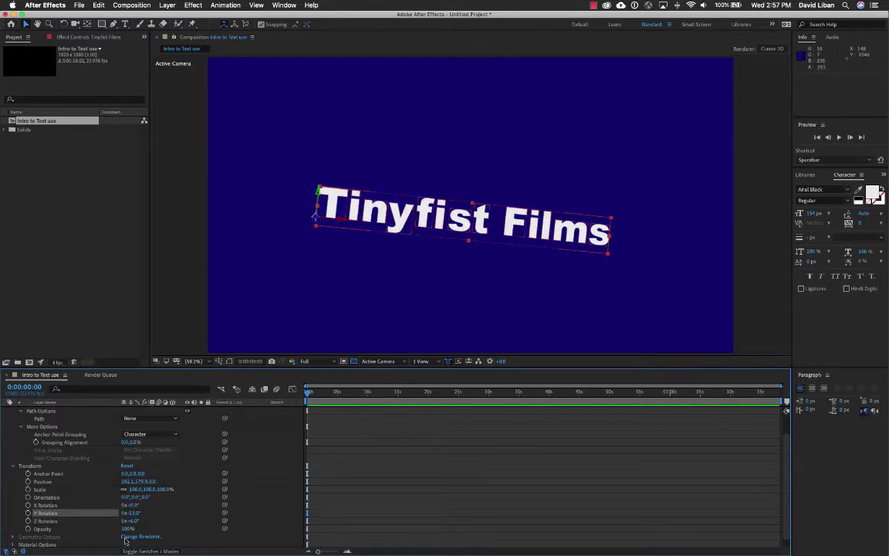
mouse_move(129, 504)
left_mouse_down()
mouse_move(217, 504)
mouse_move(139, 504)
mouse_move(179, 504)
mouse_move(112, 478)
mouse_move(220, 457)
mouse_move(116, 473)
mouse_move(151, 503)
mouse_move(112, 505)
mouse_move(143, 506)
left_mouse_up()
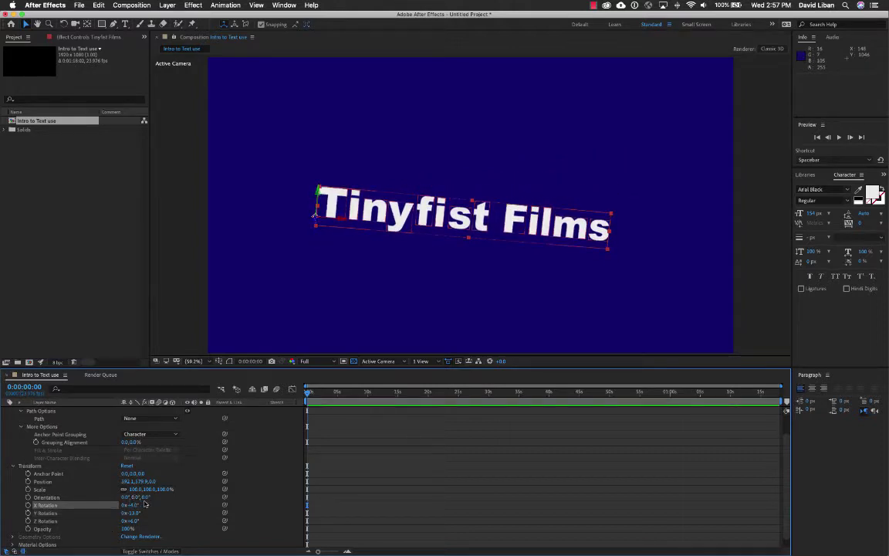
Step: Scrub the text's Orientation Z to about 355° so the title sits nearly level
mouse_move(146, 497)
left_mouse_down()
mouse_move(108, 497)
mouse_move(140, 497)
left_mouse_up()
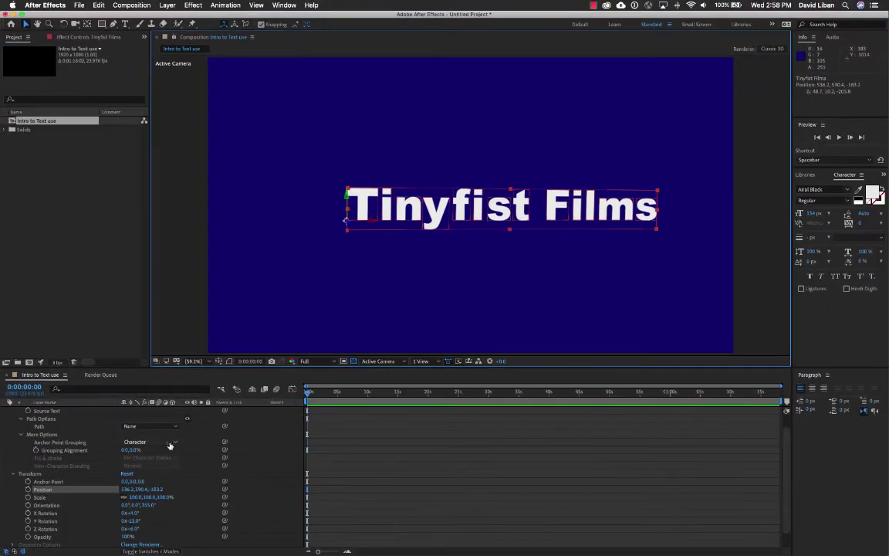
Step: Check the anchor point grouping choices, collapse the Text group and select the Tinyfist Films layer
left_click(171, 444)
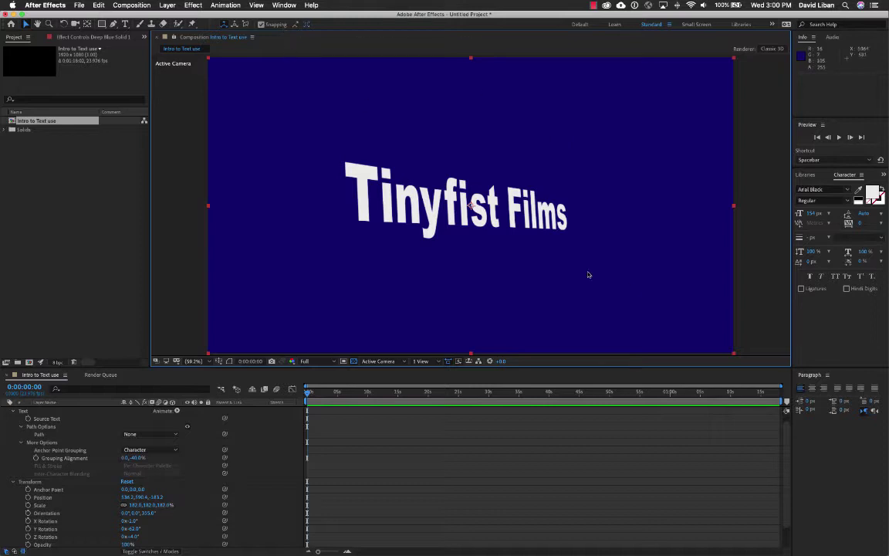
left_click(9, 419)
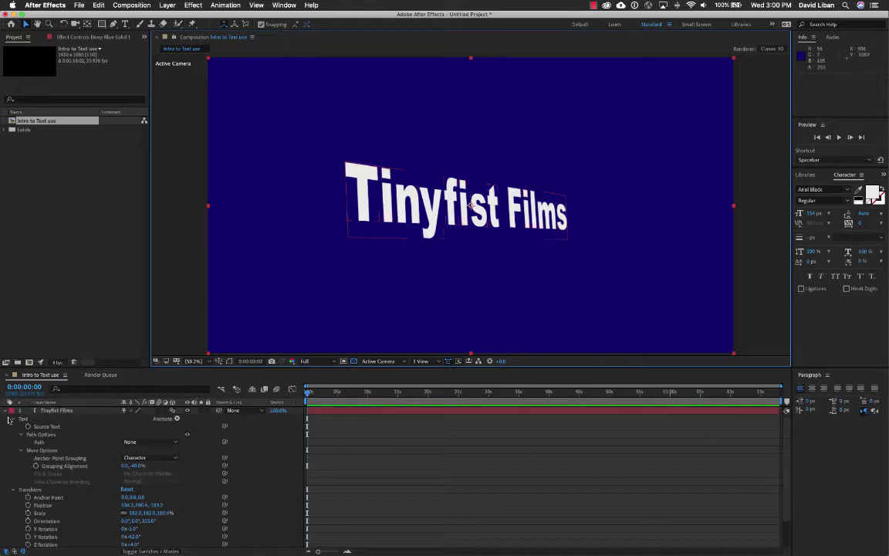
left_click(11, 420)
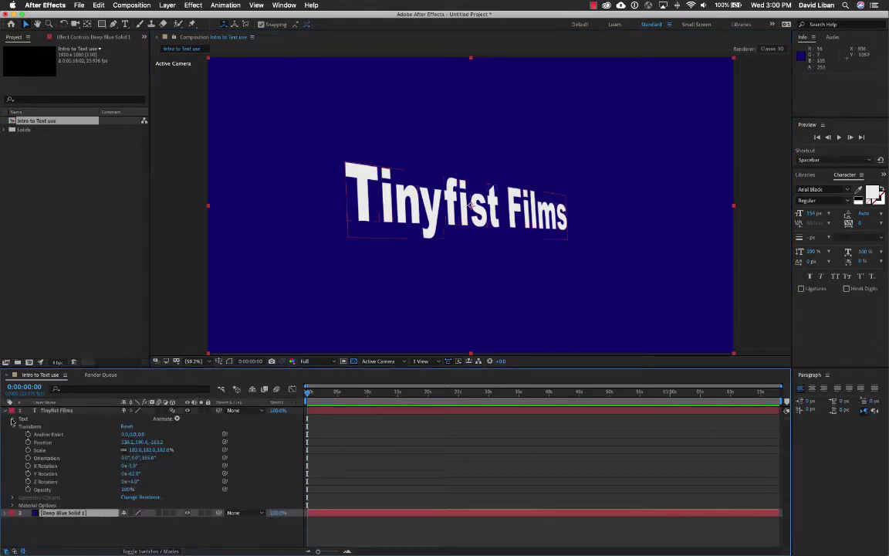
left_click(356, 413)
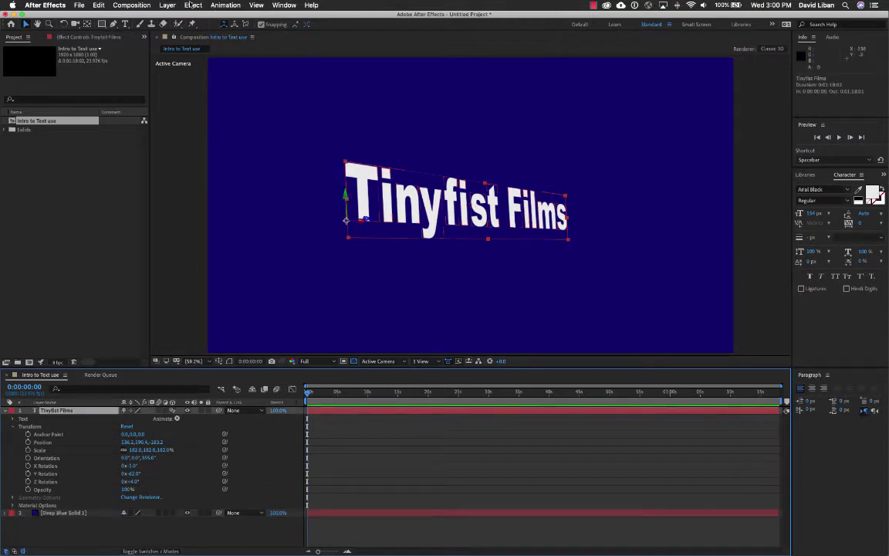
Step: Apply Effect > Blur & Sharpen > Gaussian Blur to the title, previewing blur then returning Blurriness to 0
left_click(192, 5)
mouse_move(218, 103)
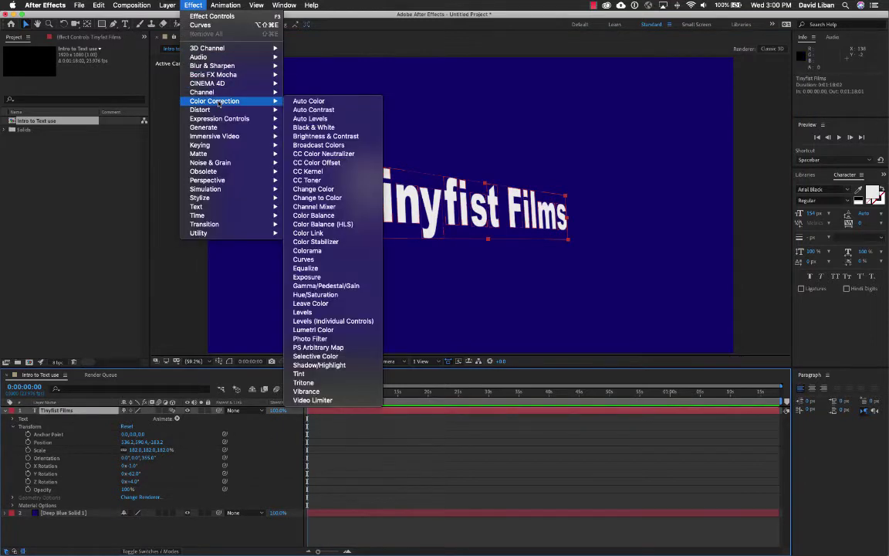
mouse_move(208, 66)
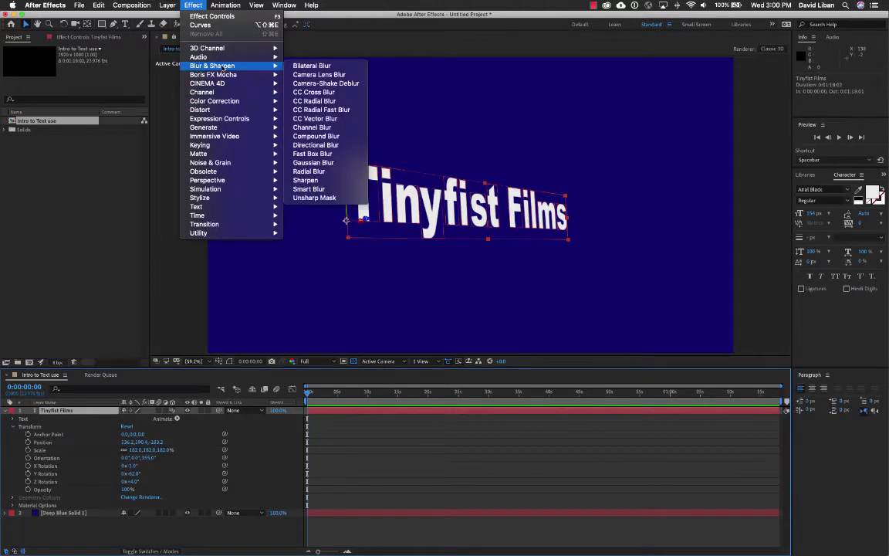
left_click(322, 163)
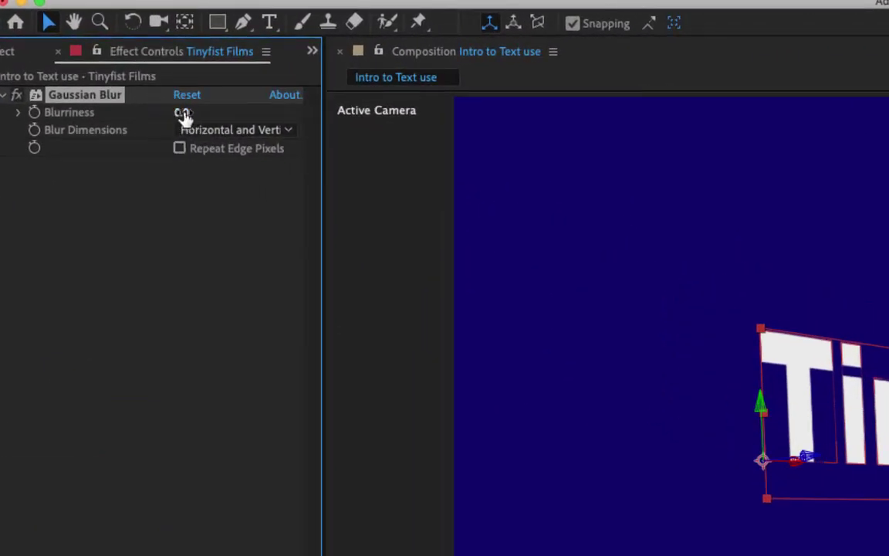
left_click_drag(182, 112, 888, 121)
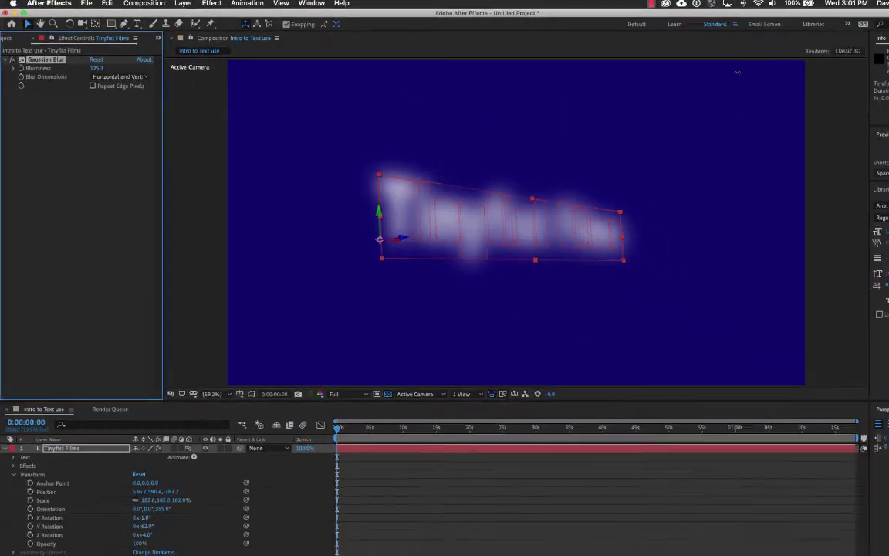
left_click_drag(738, 72, 3, 57)
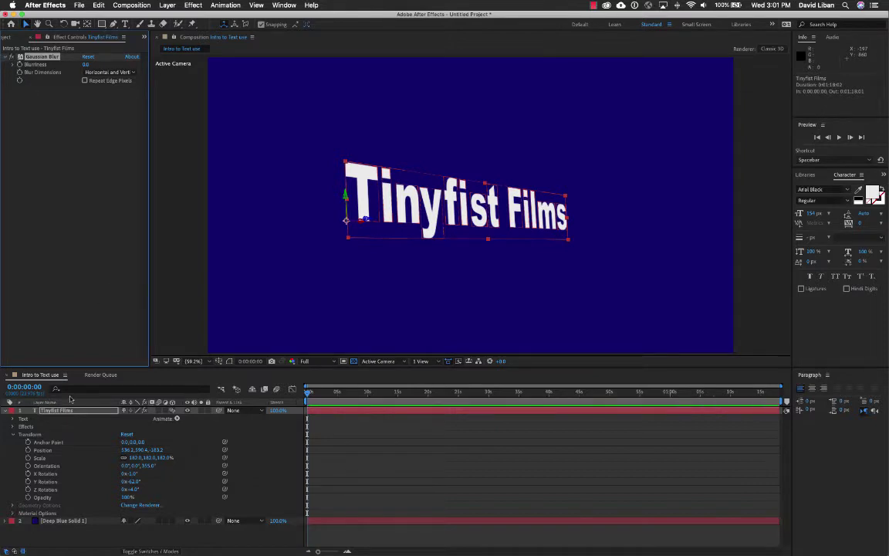
Step: Trim the title layer's start and expand its Gaussian Blur properties in the Timeline
left_click(14, 436)
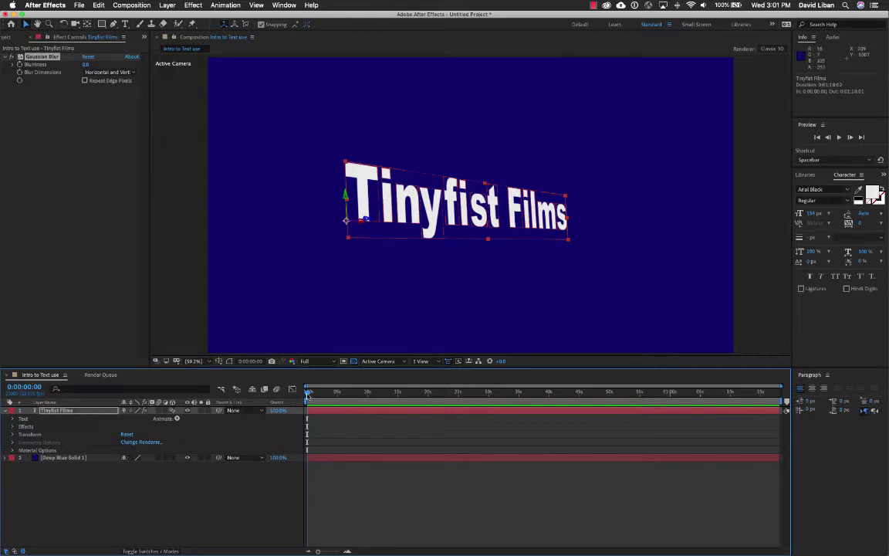
left_click_drag(307, 394, 328, 394)
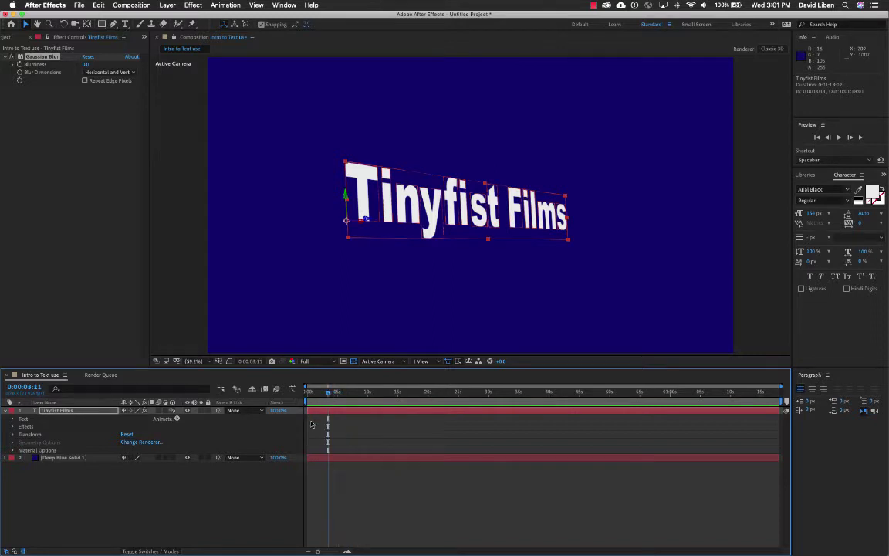
left_click_drag(308, 410, 317, 411)
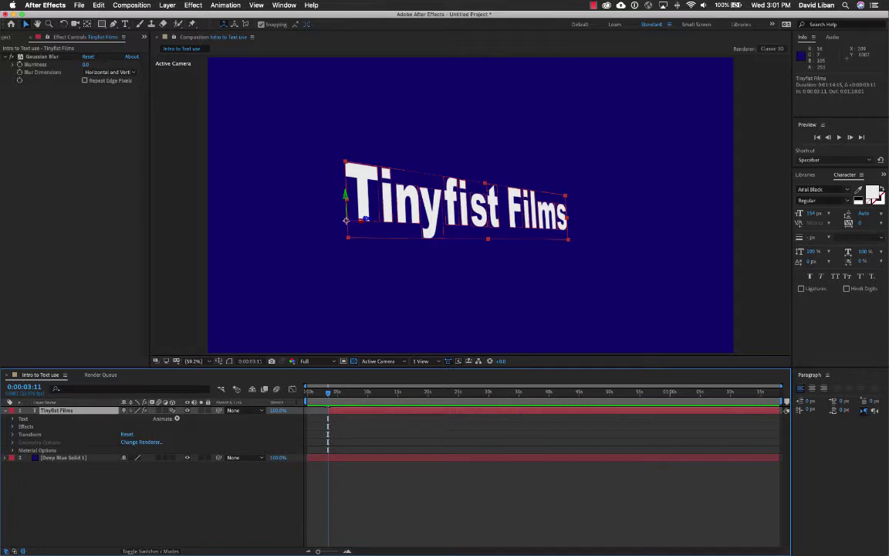
left_click(20, 67)
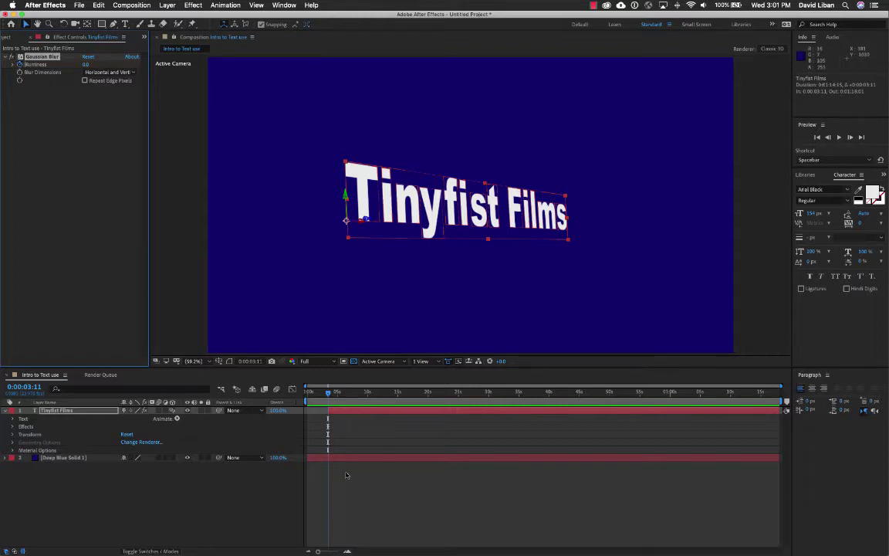
left_click(12, 430)
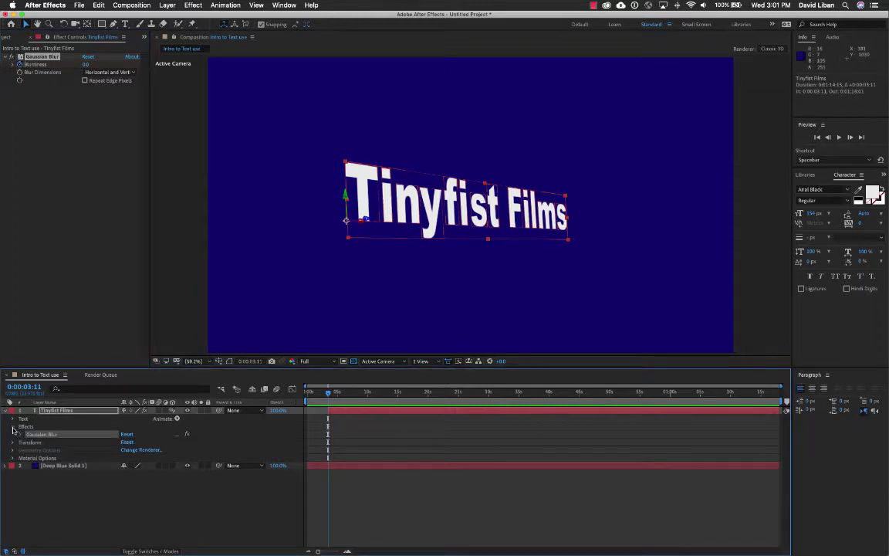
left_click_drag(337, 393, 310, 392)
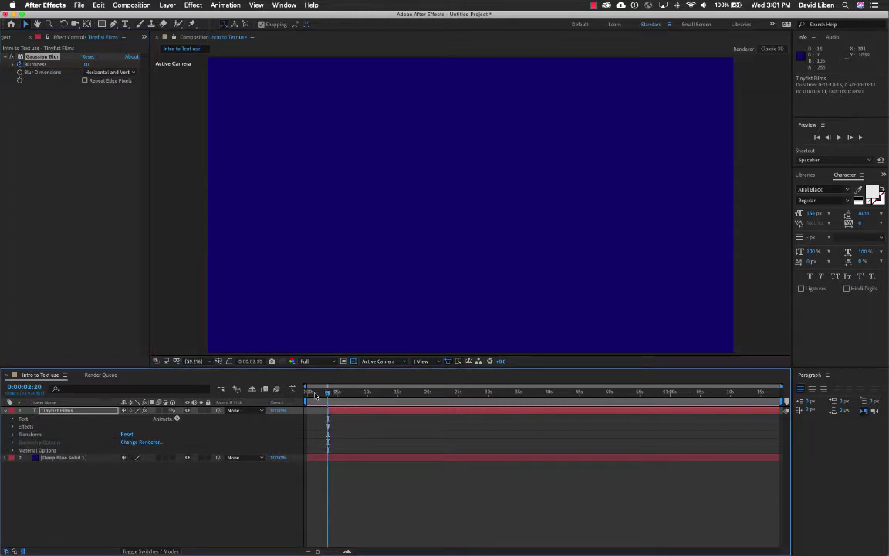
left_click(13, 428)
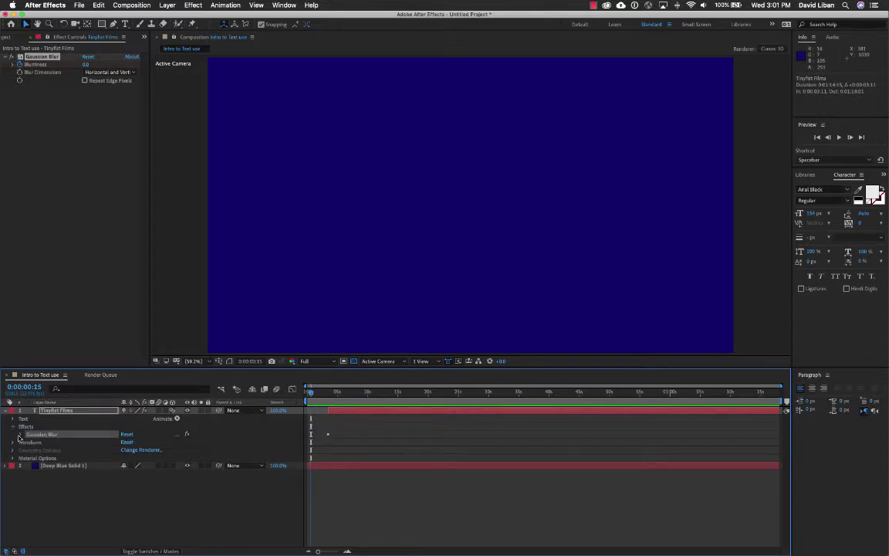
left_click(21, 435)
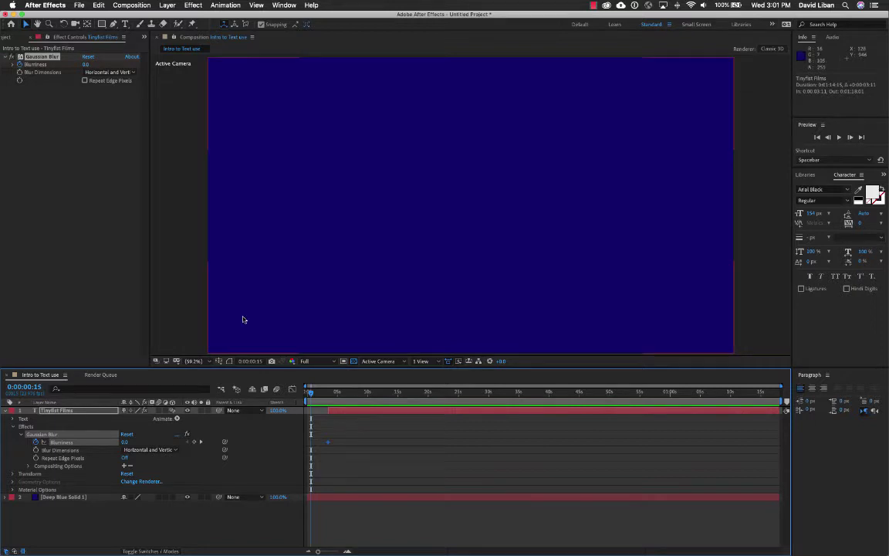
Step: Keyframe Gaussian Blur Blurriness at 192.8 at 0:00:03:11
left_click_drag(312, 393, 328, 402)
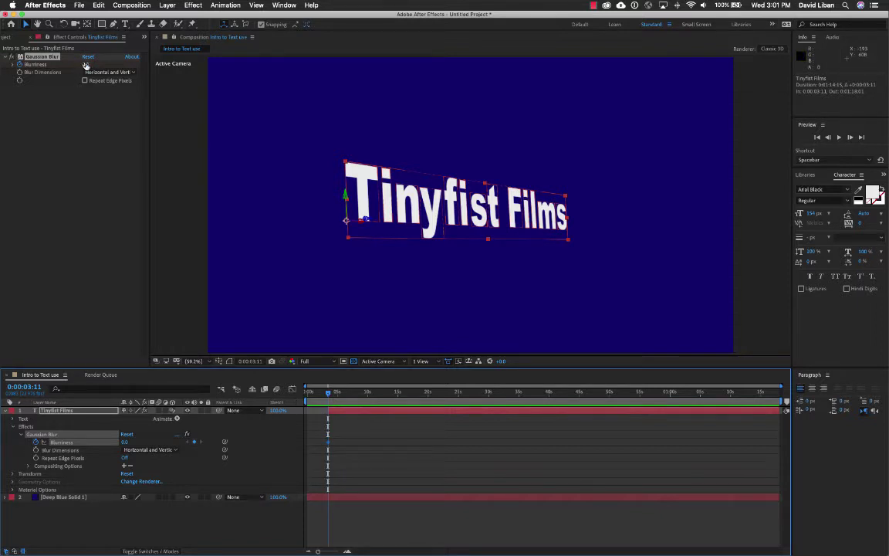
left_click_drag(85, 65, 201, 65)
left_click_drag(89, 65, 123, 65)
mouse_move(328, 393)
left_mouse_down()
mouse_move(317, 394)
mouse_move(359, 394)
mouse_move(318, 393)
mouse_move(341, 393)
mouse_move(328, 394)
left_mouse_up()
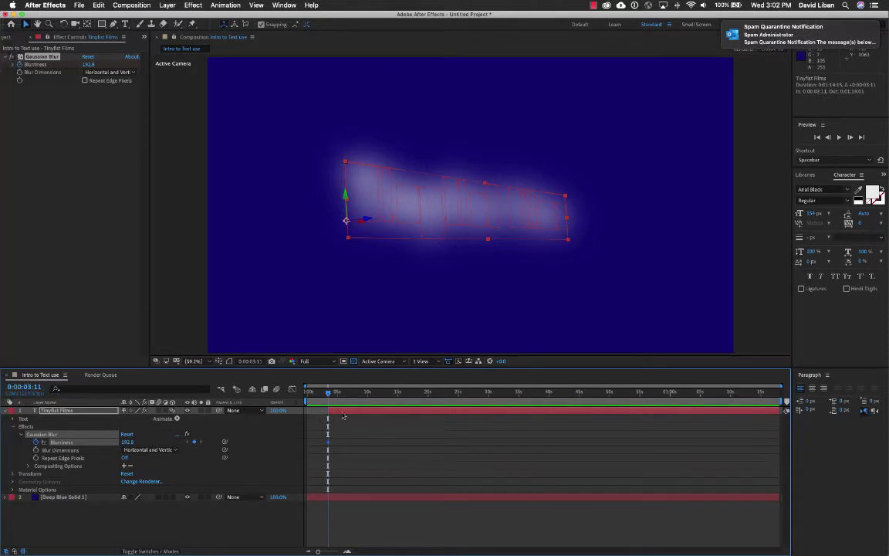
Step: Set Blurriness to 0 at 0:00:04:11 and preview the title sharpening
left_click_drag(330, 394, 334, 395)
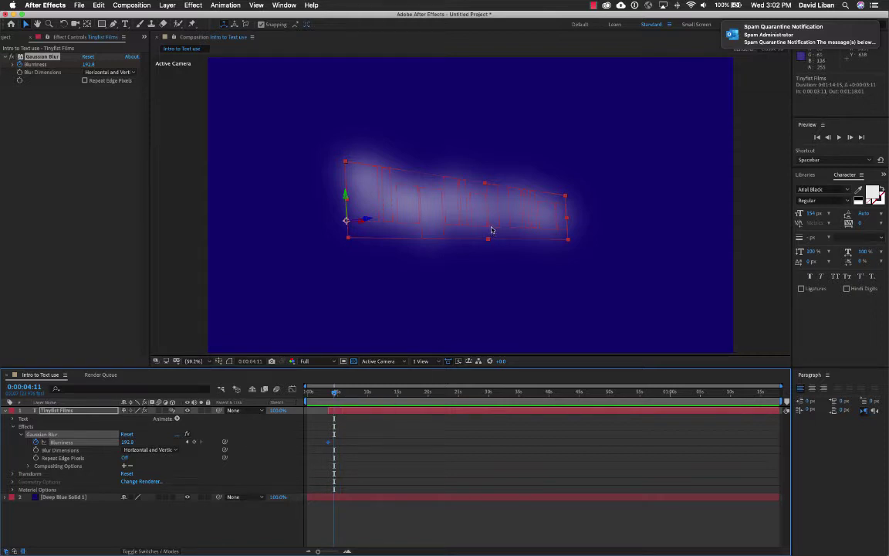
left_click(89, 65)
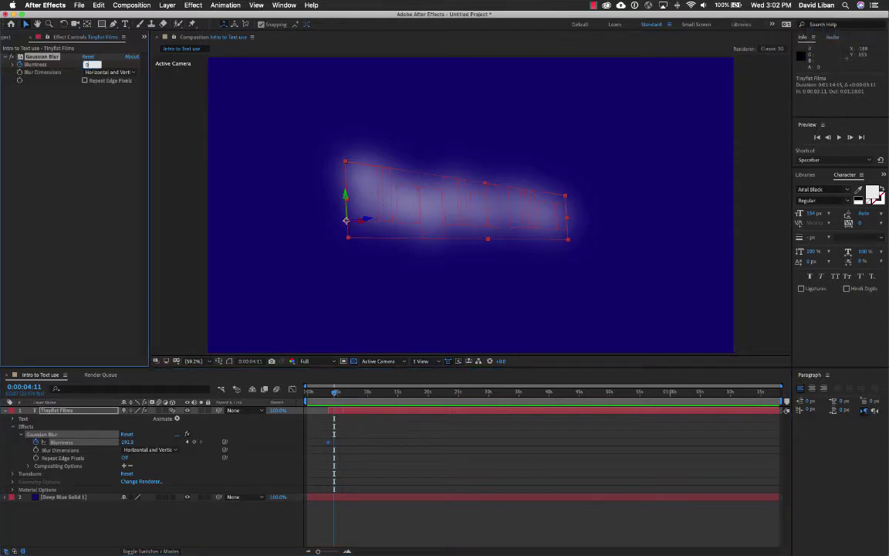
type("0")
key("Return")
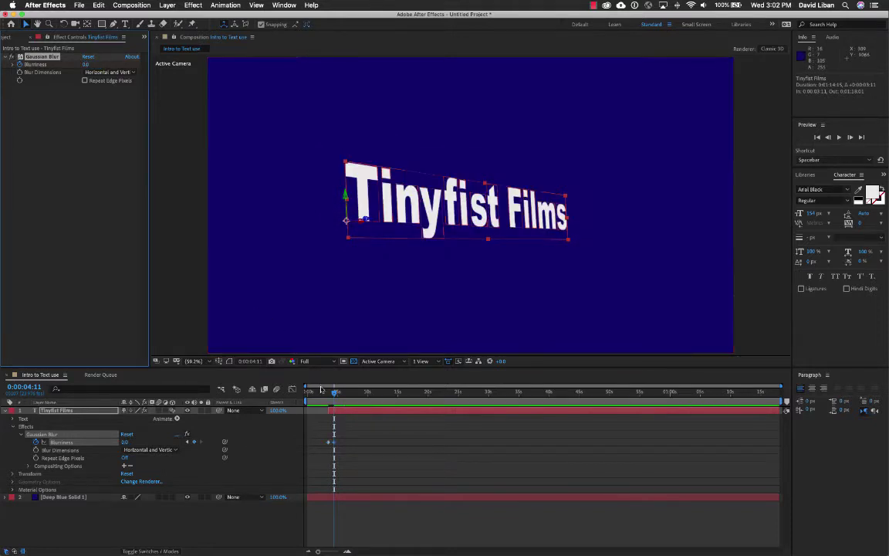
left_click_drag(335, 393, 328, 394)
key("space")
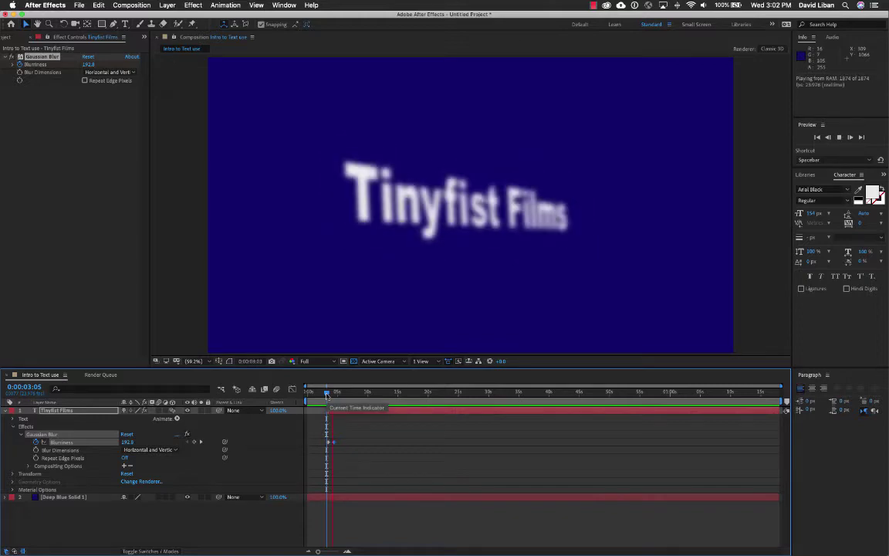
Step: Stop the preview and trim the start of the title layer
key("space")
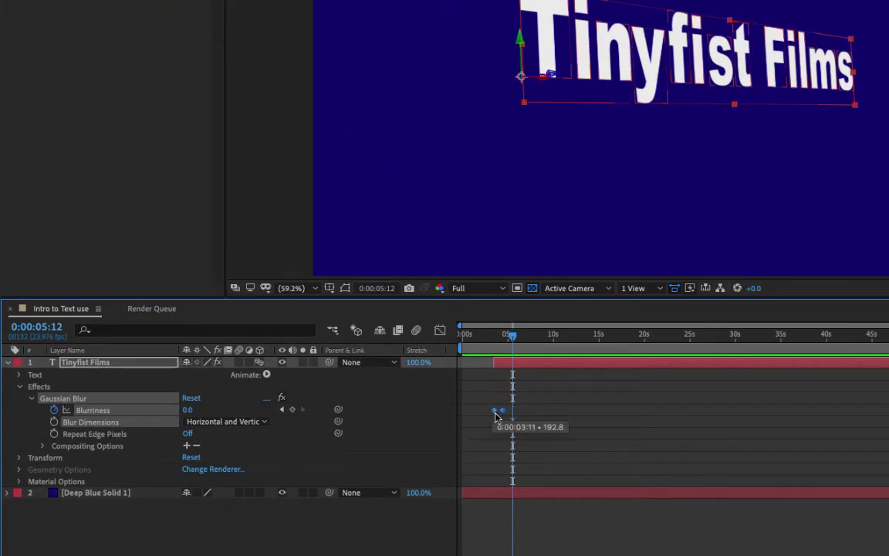
right_click(496, 415)
key("Escape")
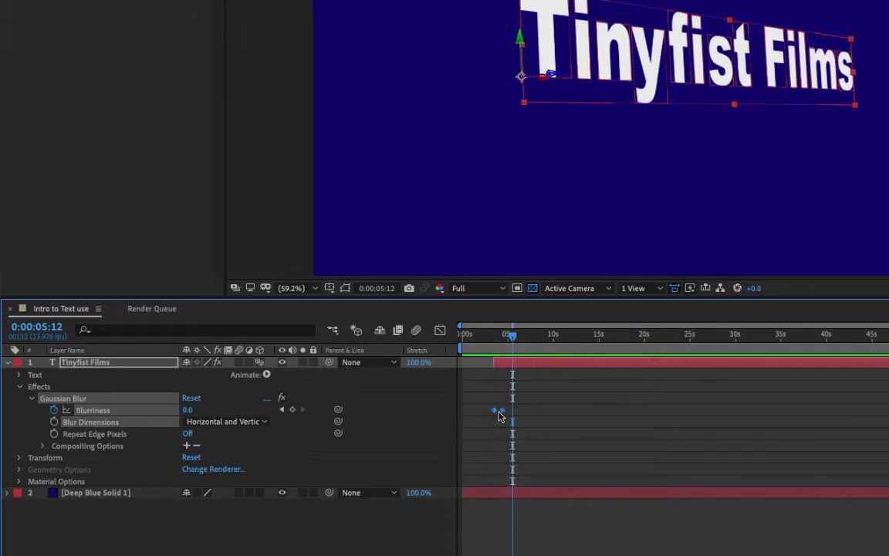
left_click(485, 362)
left_click_drag(485, 363, 480, 362)
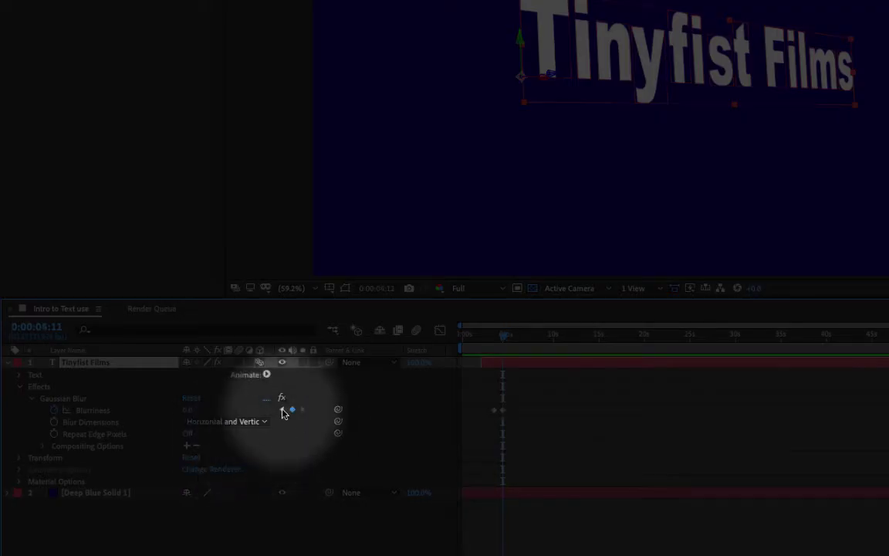
Step: Add a 100% Opacity keyframe on the title at 0:00:03:05
left_click(283, 410)
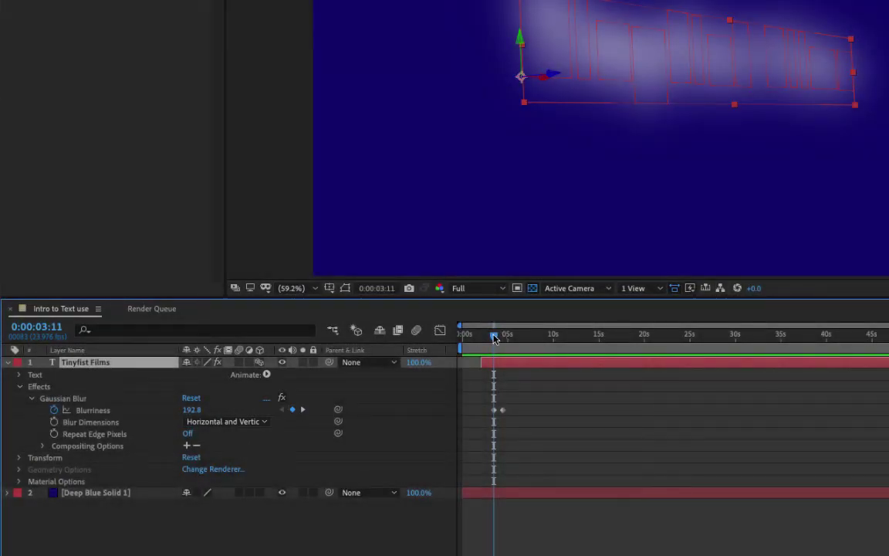
left_click(494, 338)
left_click_drag(493, 338, 492, 337)
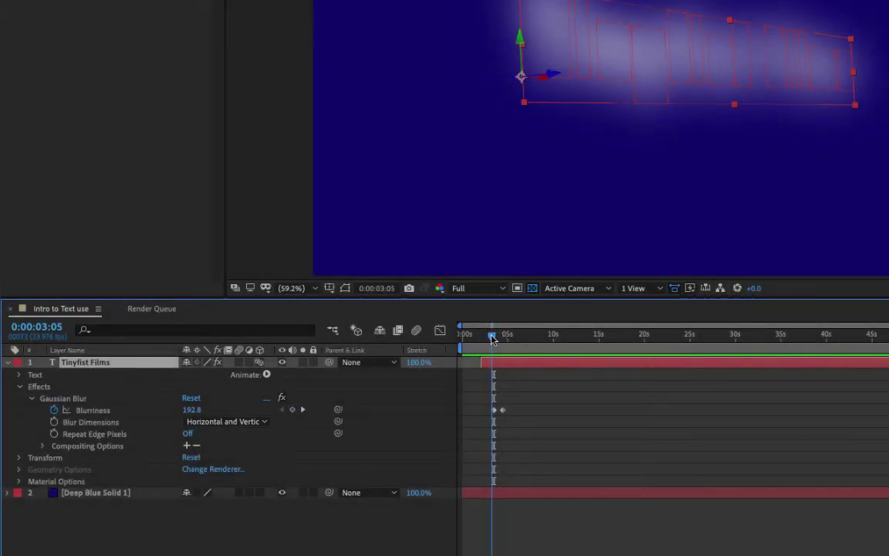
left_click(20, 457)
scroll(133, 487, "down", 1)
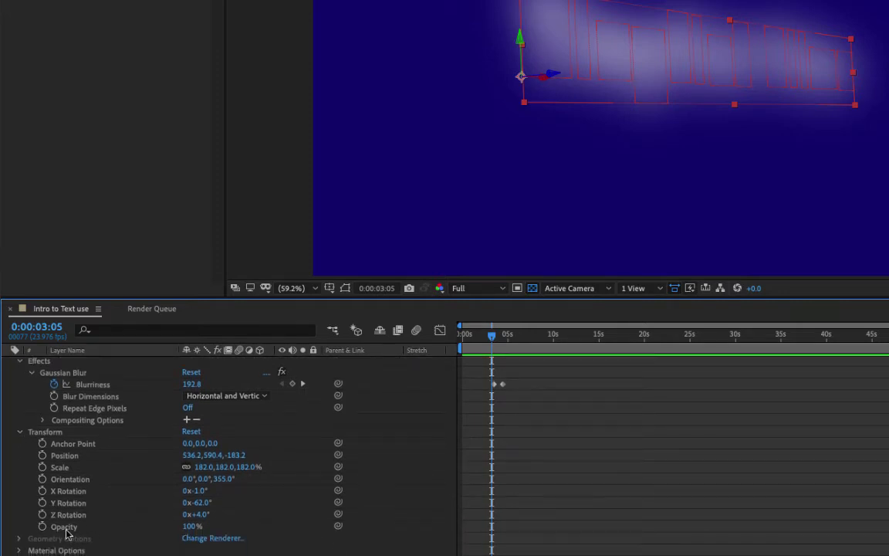
left_click(43, 526)
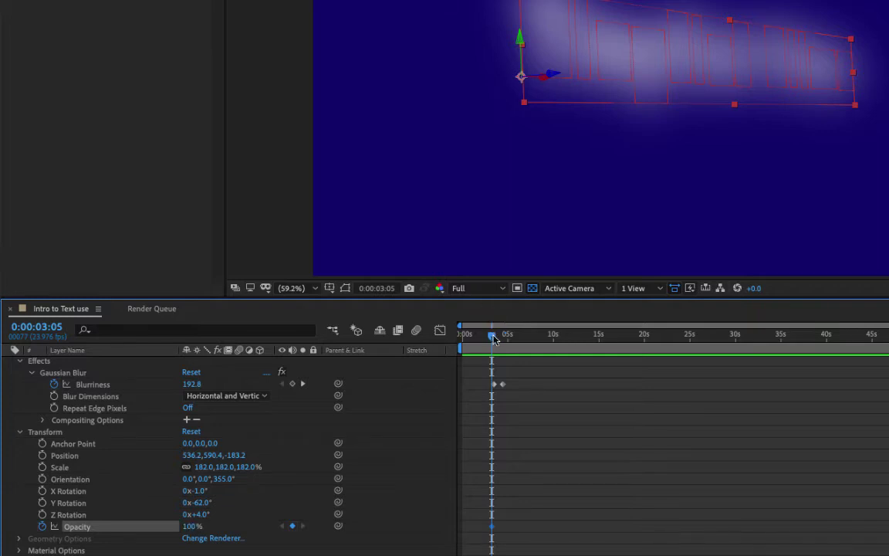
Step: Set the title's Opacity to 0% at 0:00:02:16
left_click_drag(494, 337, 486, 338)
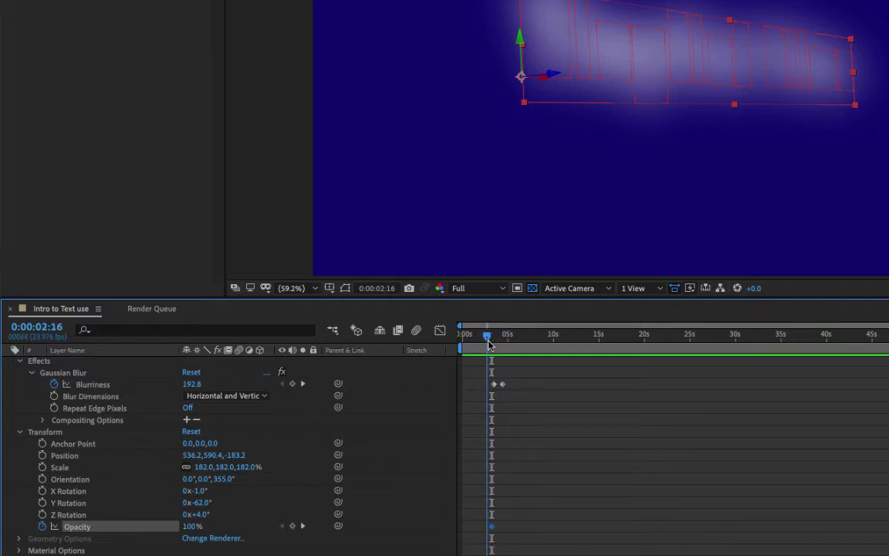
left_click_drag(192, 527, 4, 527)
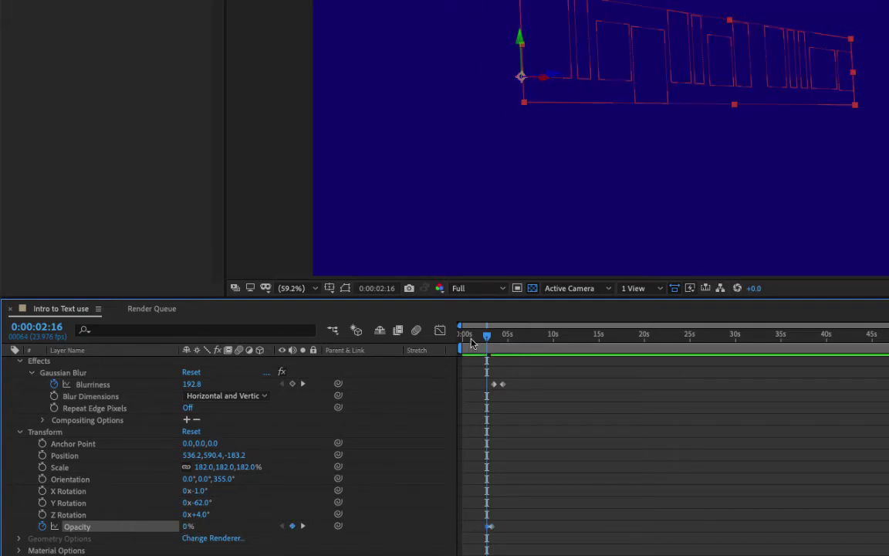
left_click_drag(487, 339, 522, 349)
Step: Set the work area from 0:00:02:00 to 0:00:06:10 and preview the blurred-to-sharp fade-in
key("n")
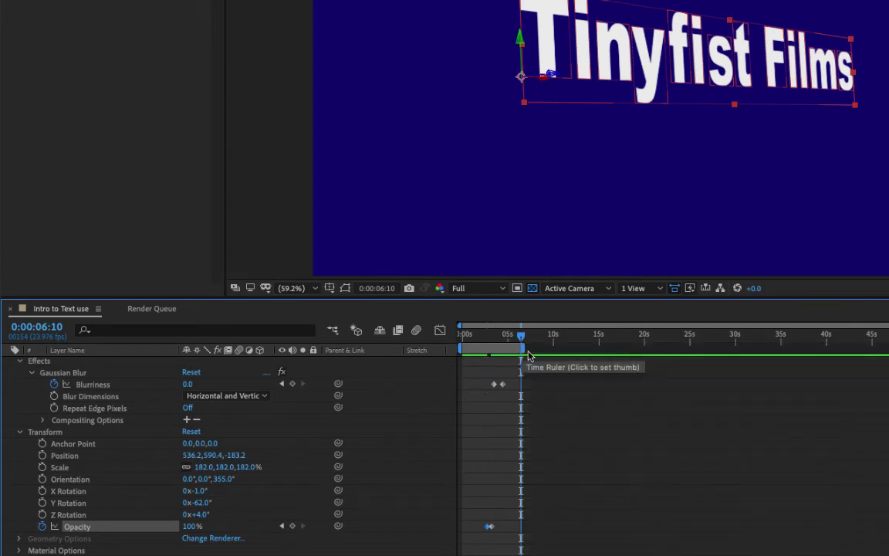
left_click_drag(519, 337, 481, 336)
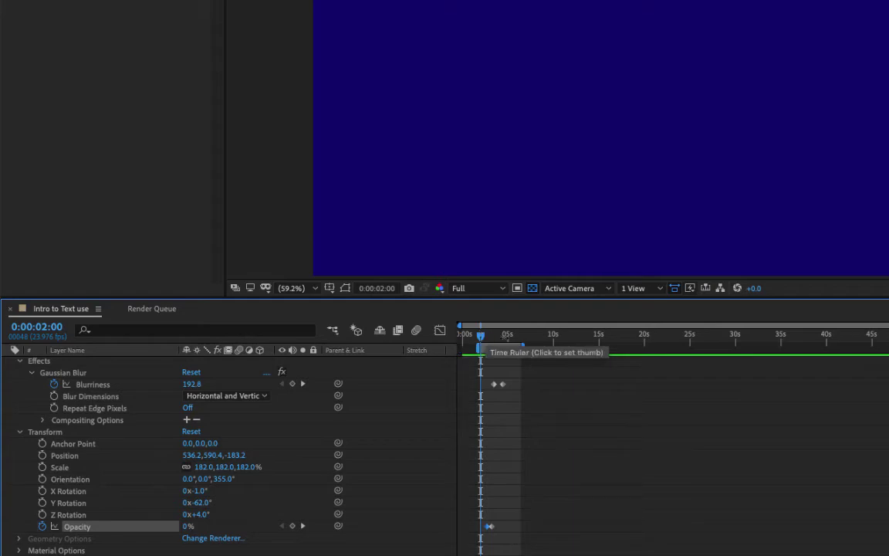
key("b")
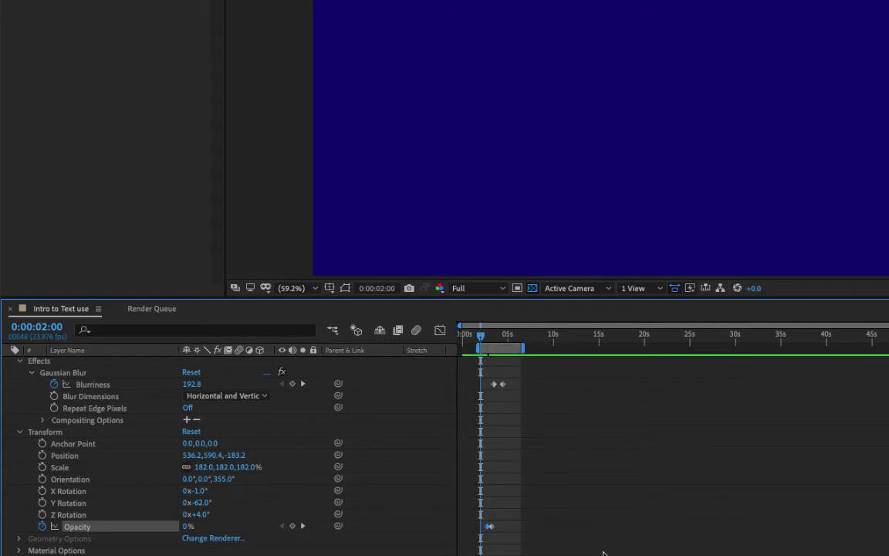
key("space")
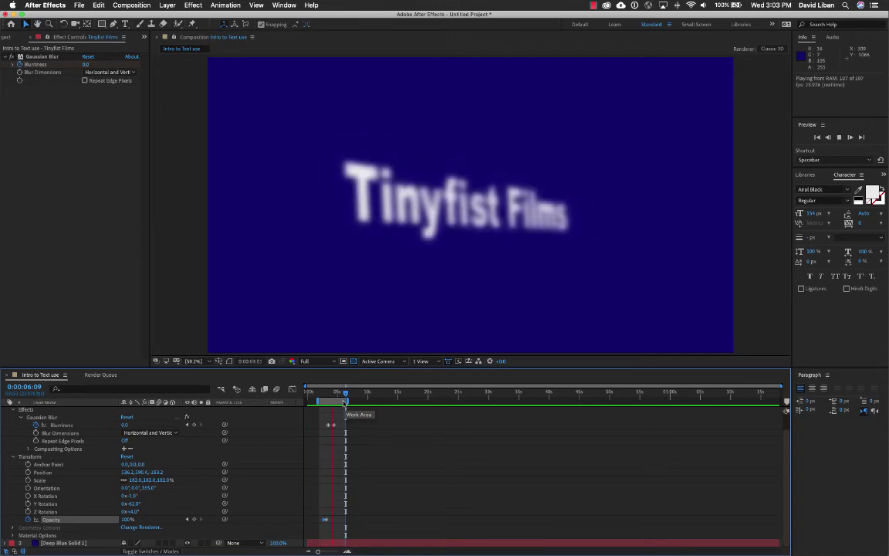
key("space")
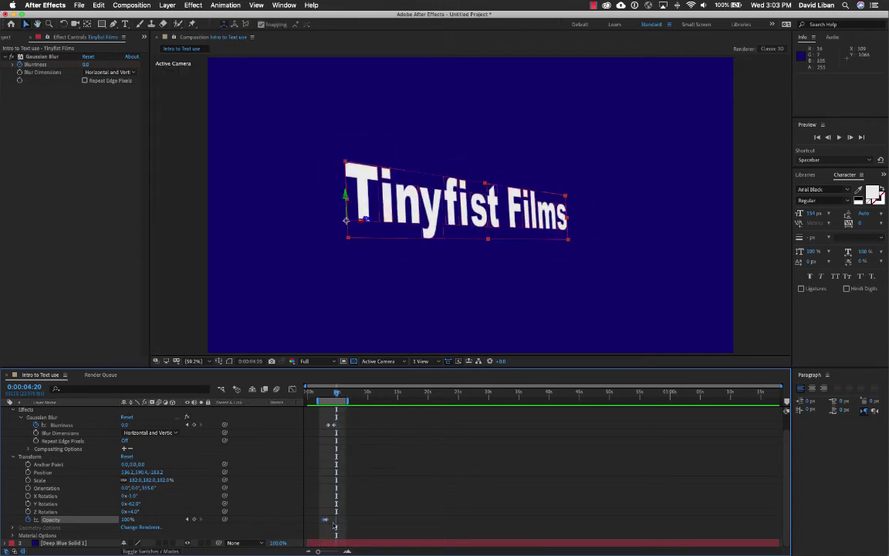
Step: Shift both Opacity keyframes later so the fade begins at 0:00:03:04
left_click_drag(317, 551, 336, 552)
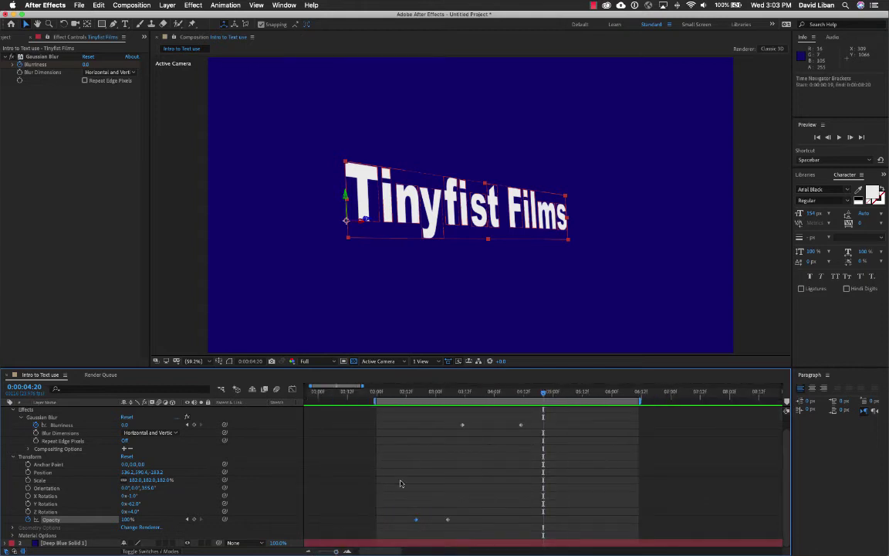
left_click_drag(406, 499, 463, 522)
left_click_drag(545, 394, 445, 395)
scroll(466, 507, "left", 2)
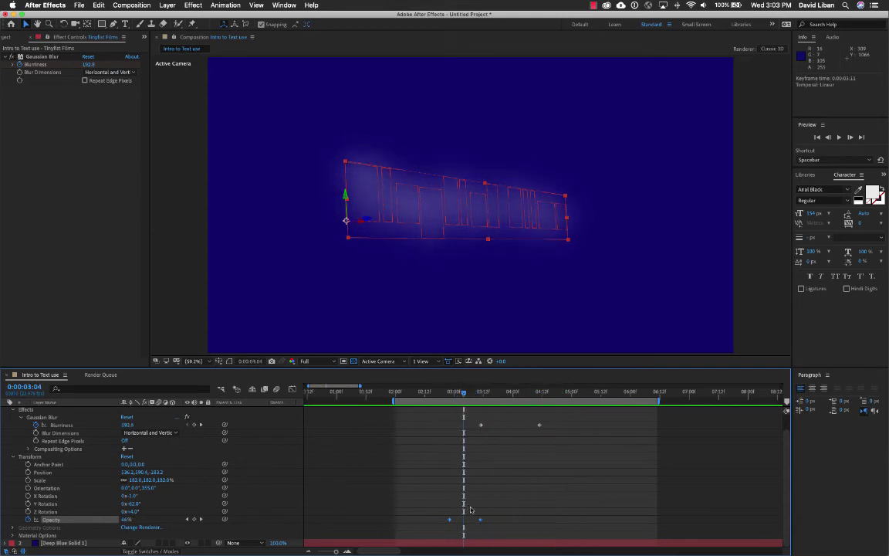
left_click_drag(486, 524, 496, 521)
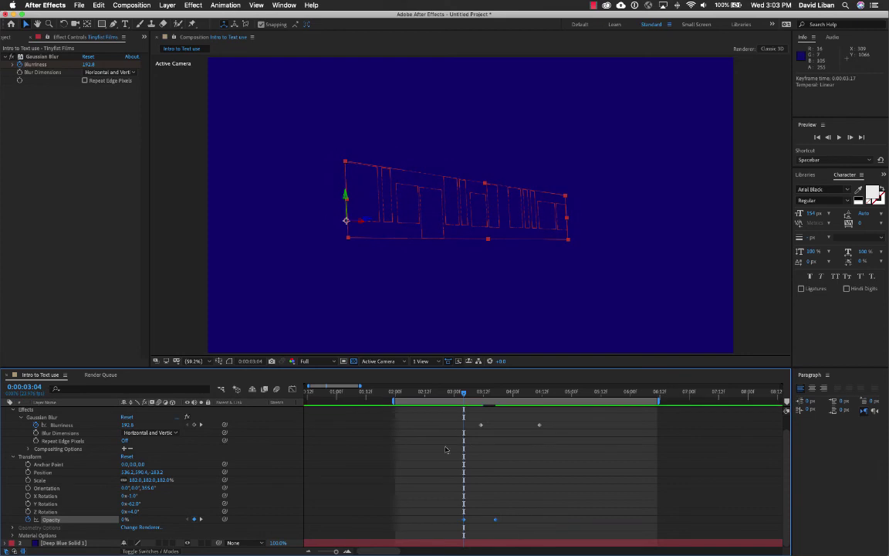
Step: Preview the adjusted fade-in and briefly toggle the Character panel's extra options
left_click_drag(464, 394, 413, 391)
key("space")
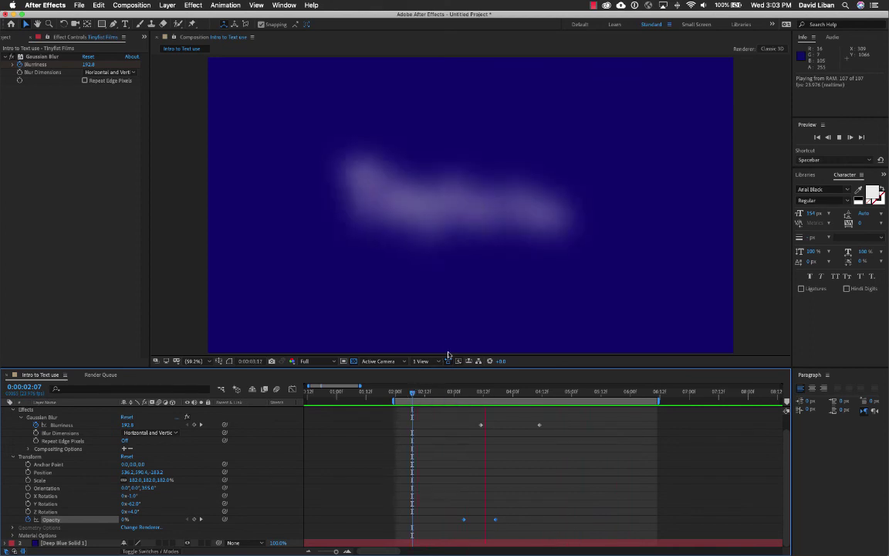
key("space")
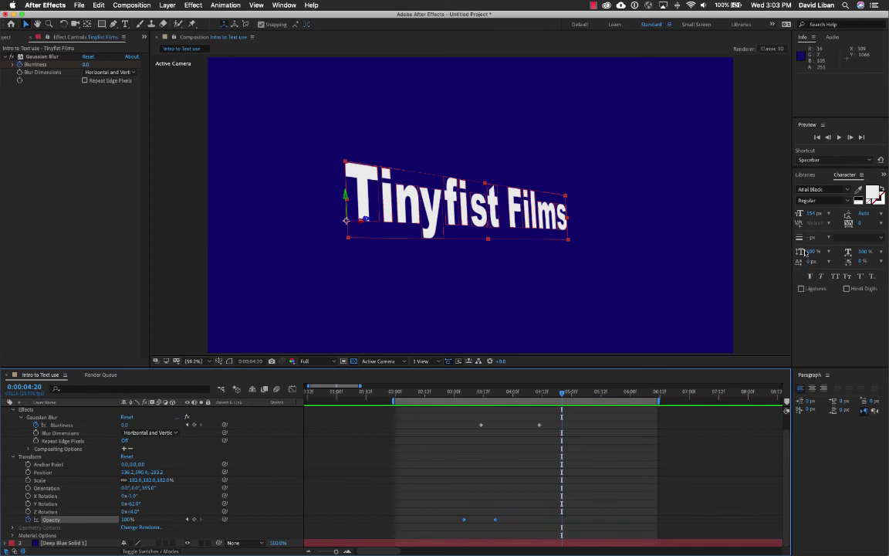
left_click(861, 175)
left_click(861, 177)
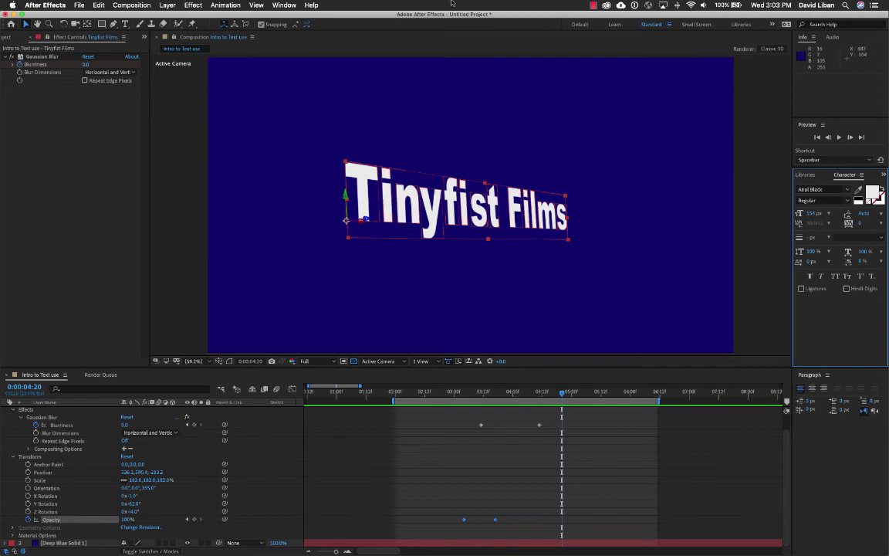